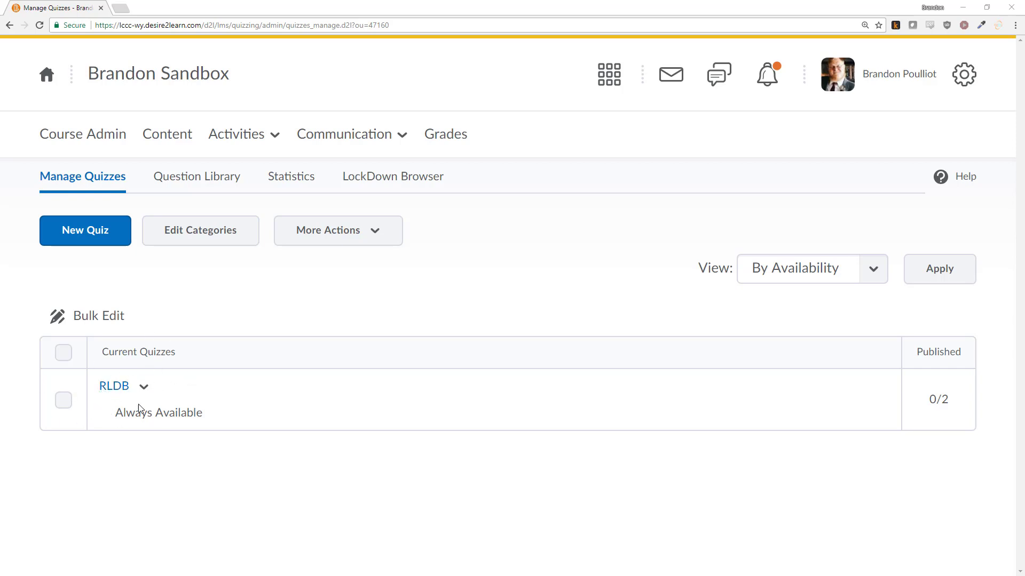
Step: Open and then dismiss the RLDB quiz's action menu on Manage Quizzes
click(143, 386)
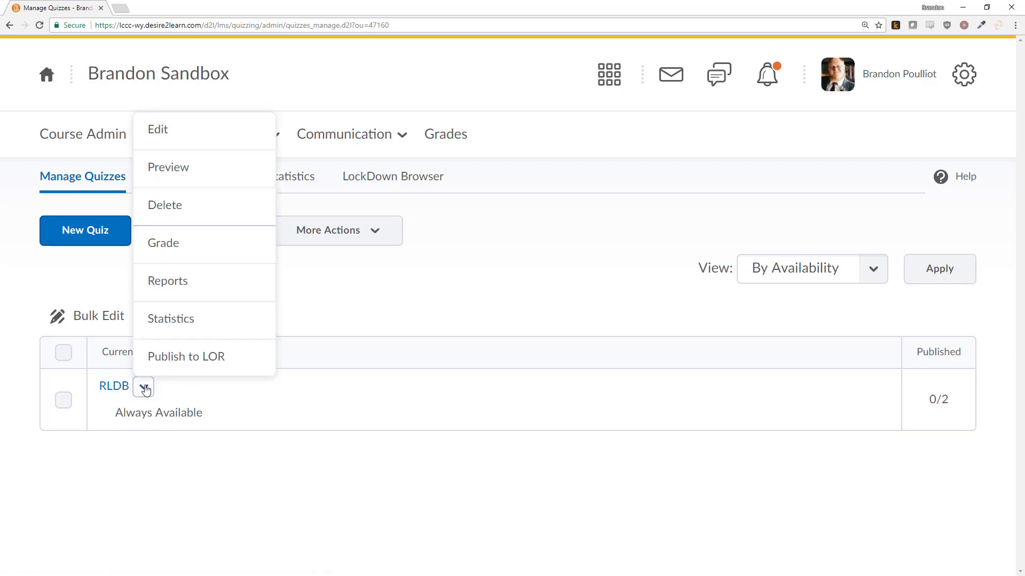
click(569, 408)
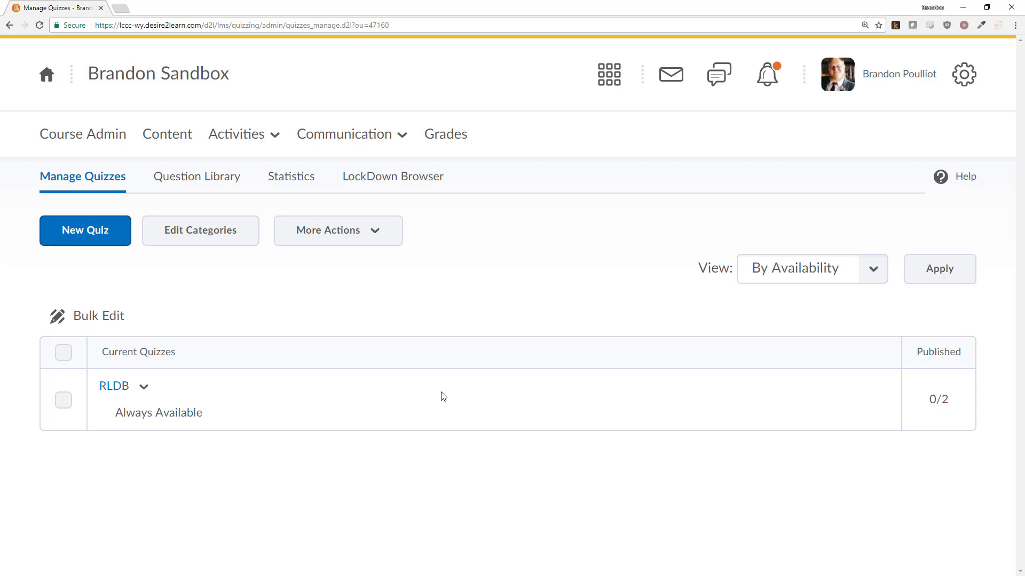
Step: Edit the RLDB quiz and show its Submission Views tab with the Default View
click(109, 388)
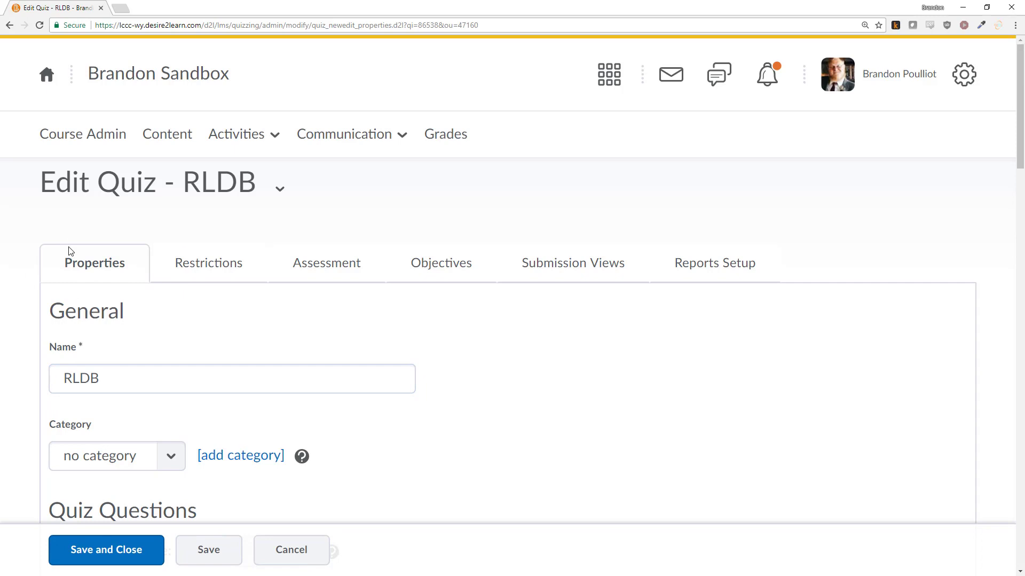
click(567, 270)
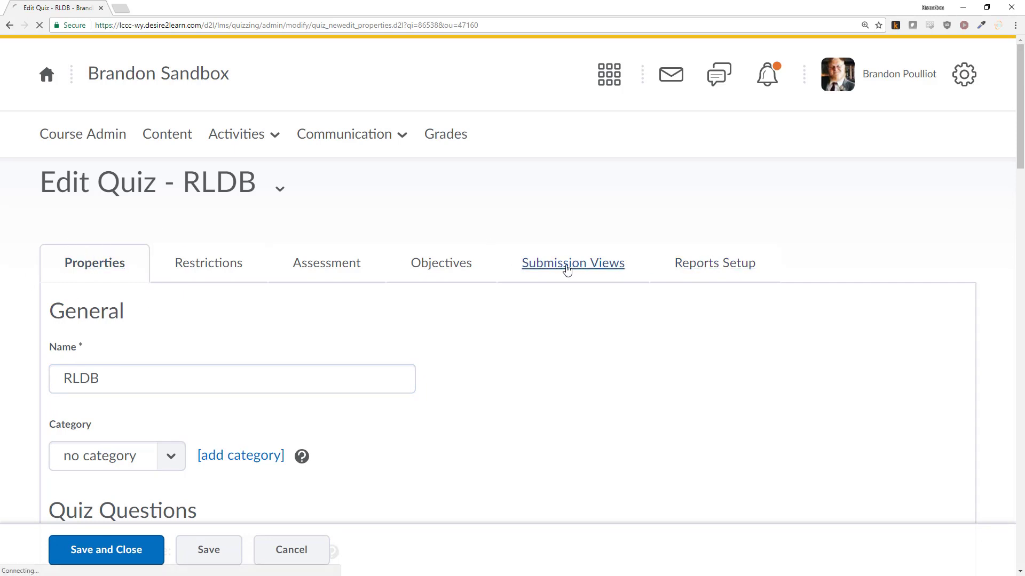
scroll(11, 337, down, 1)
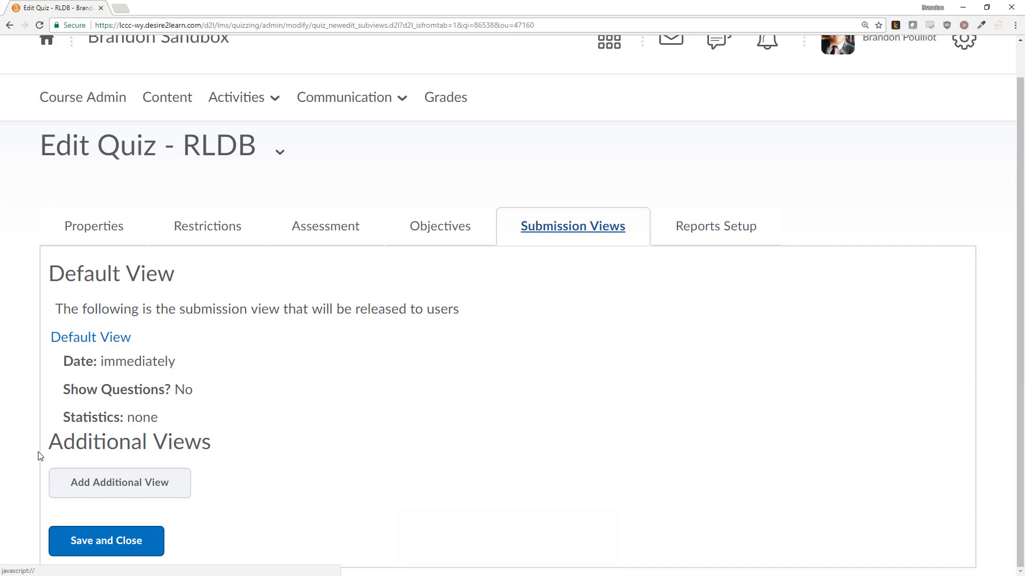
Step: Add an additional submission view named 'Feedback and Results'
click(108, 483)
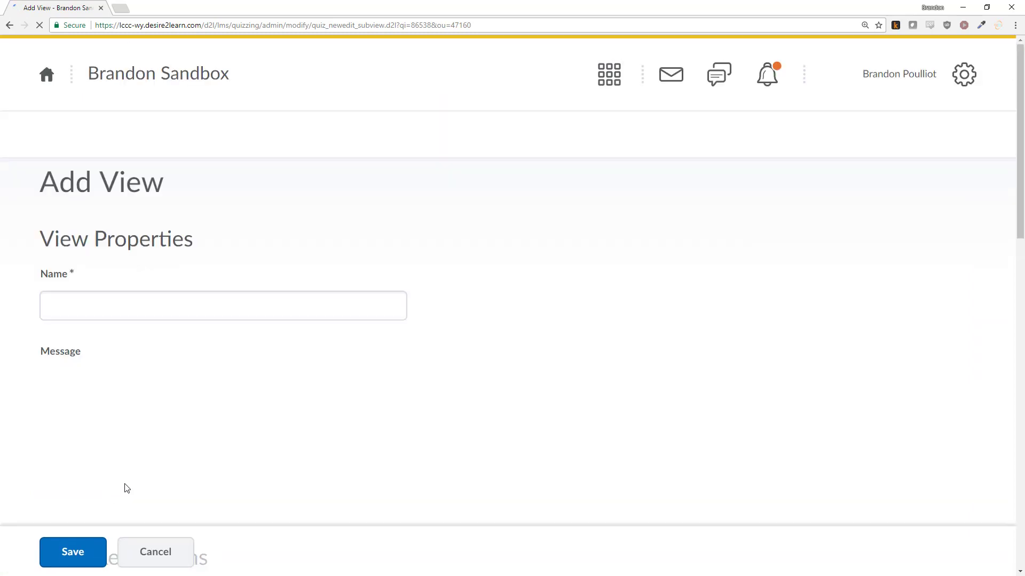
click(69, 306)
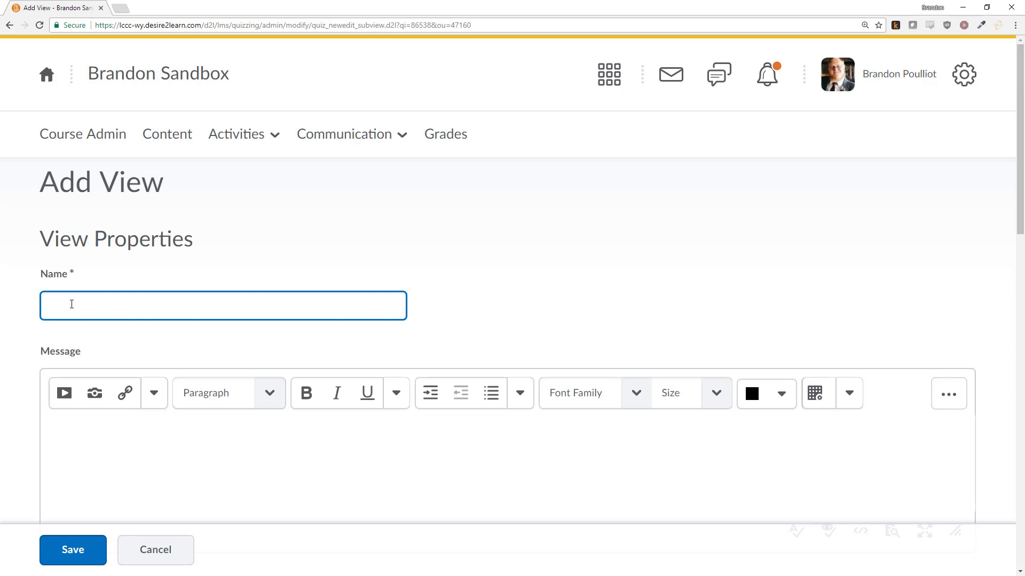
text(Feedback and Results)
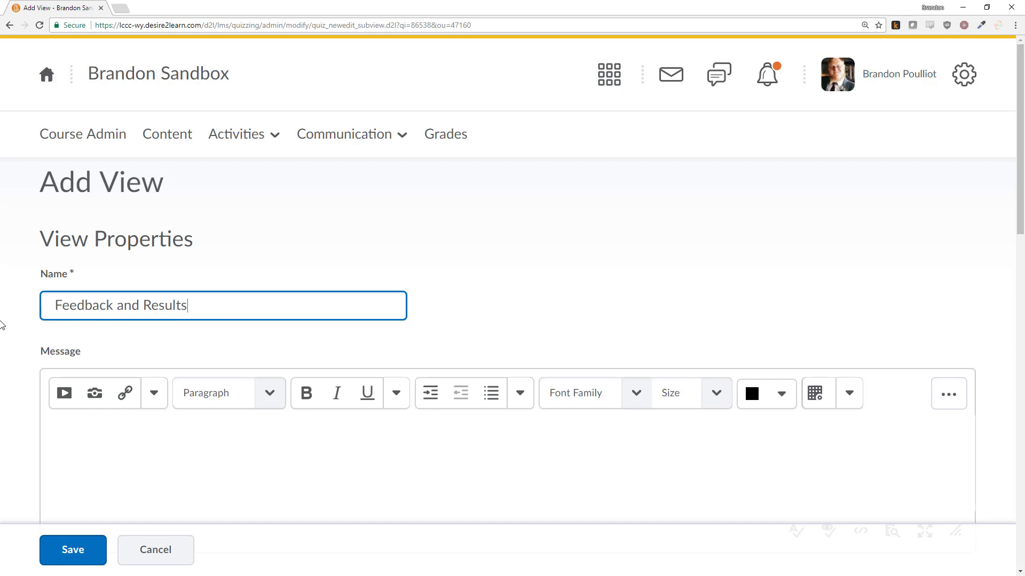
Step: Leave the new view's date restriction at 9/18/2017 9:41 AM
scroll(2, 323, down, 3)
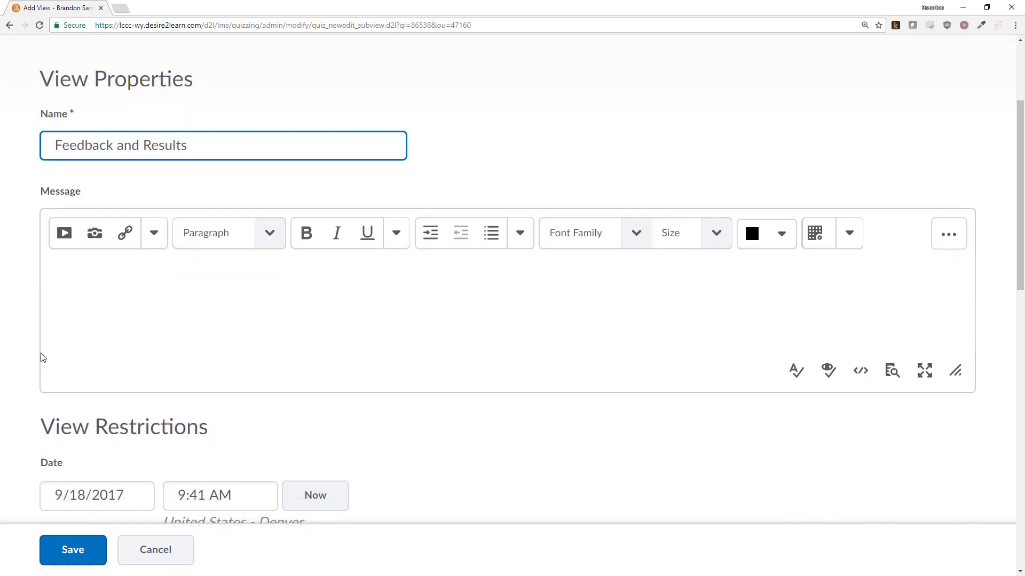
scroll(15, 335, down, 2)
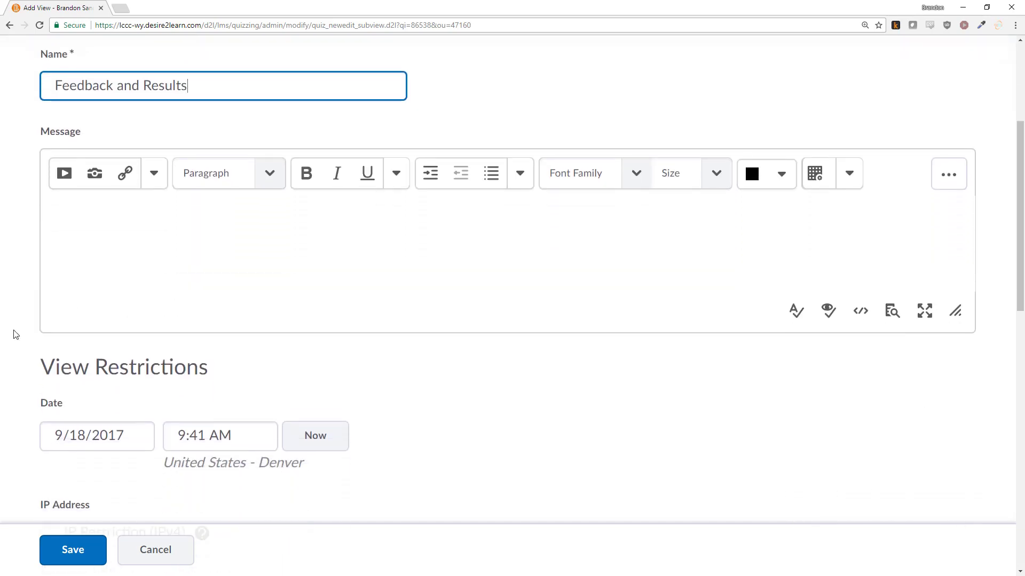
click(57, 389)
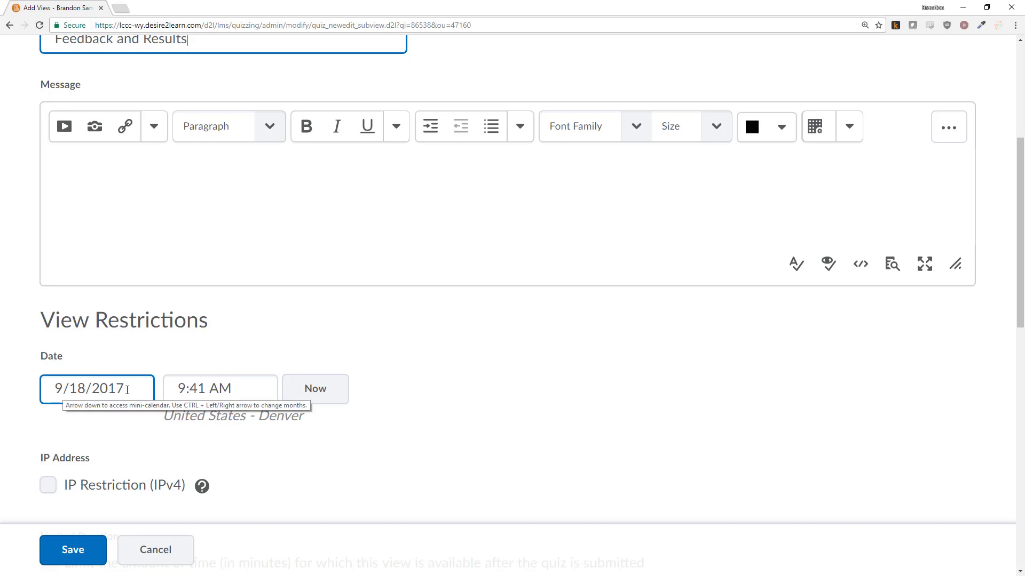
click(127, 389)
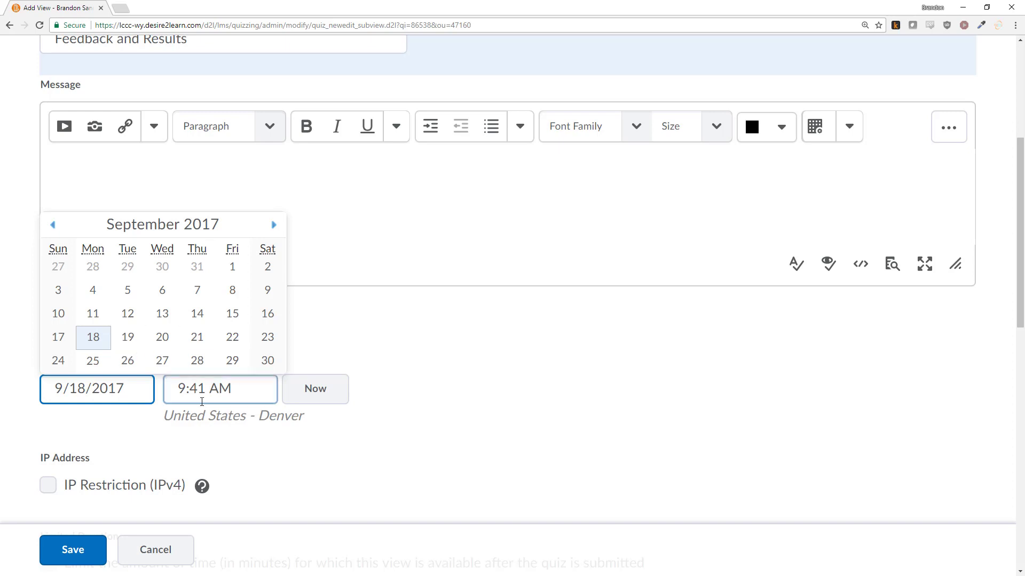
click(509, 396)
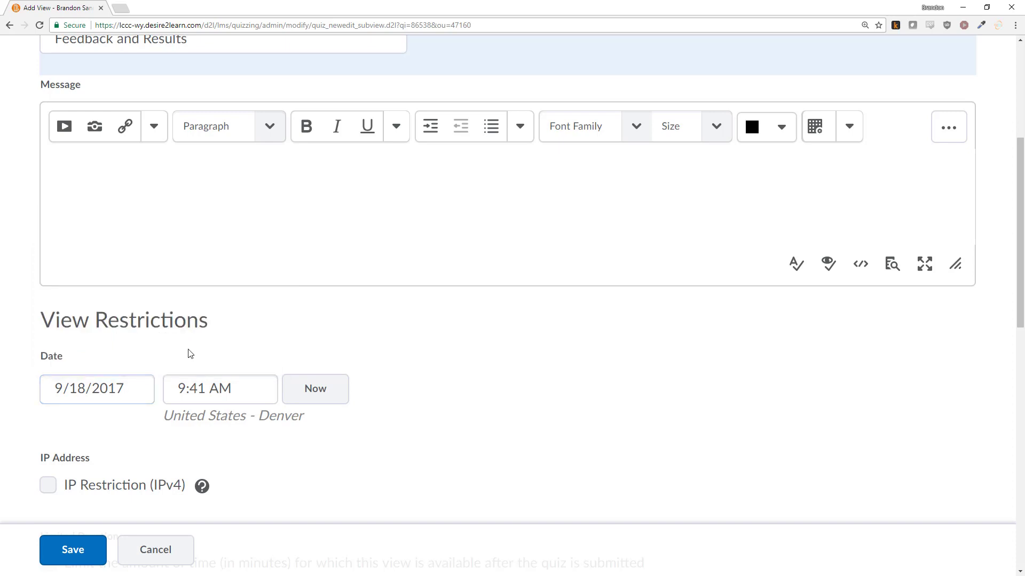
scroll(1, 422, down, 3)
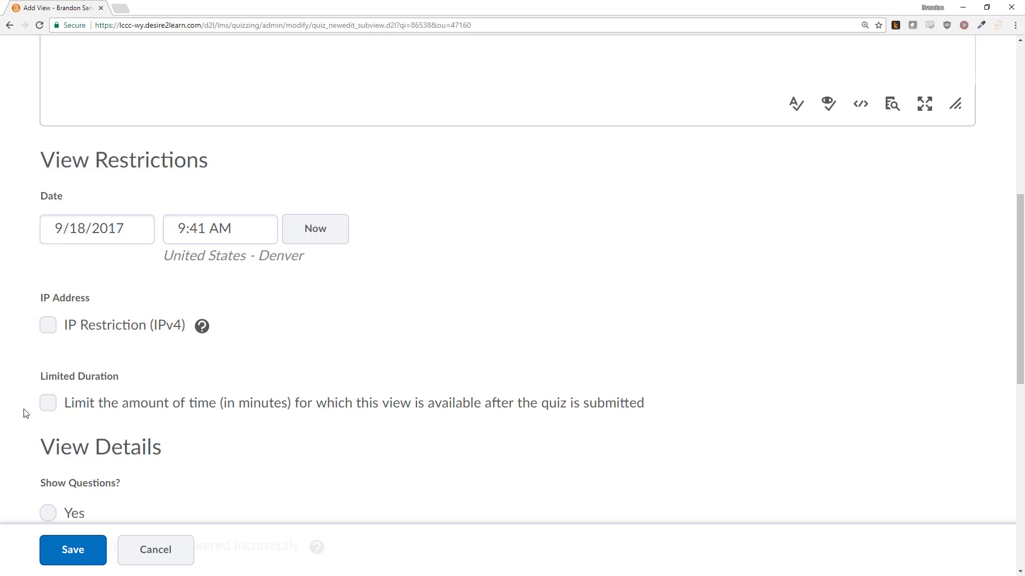
scroll(25, 414, down, 1)
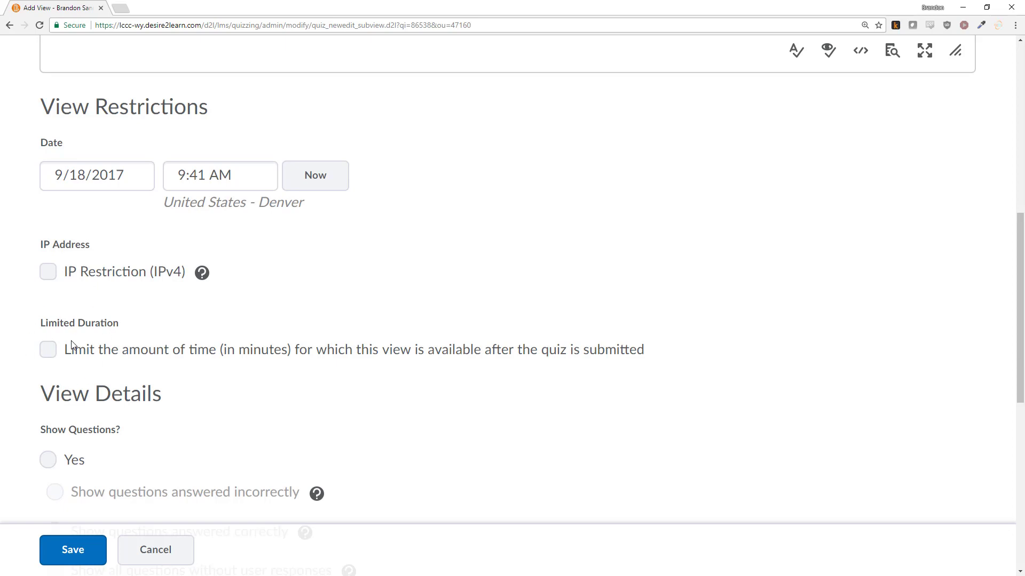
click(79, 179)
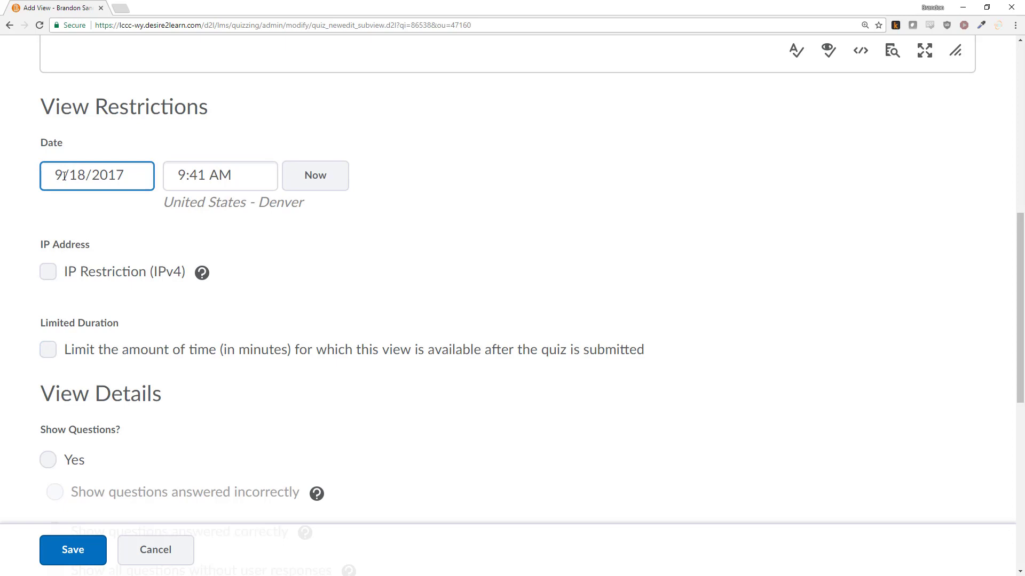
key(Down)
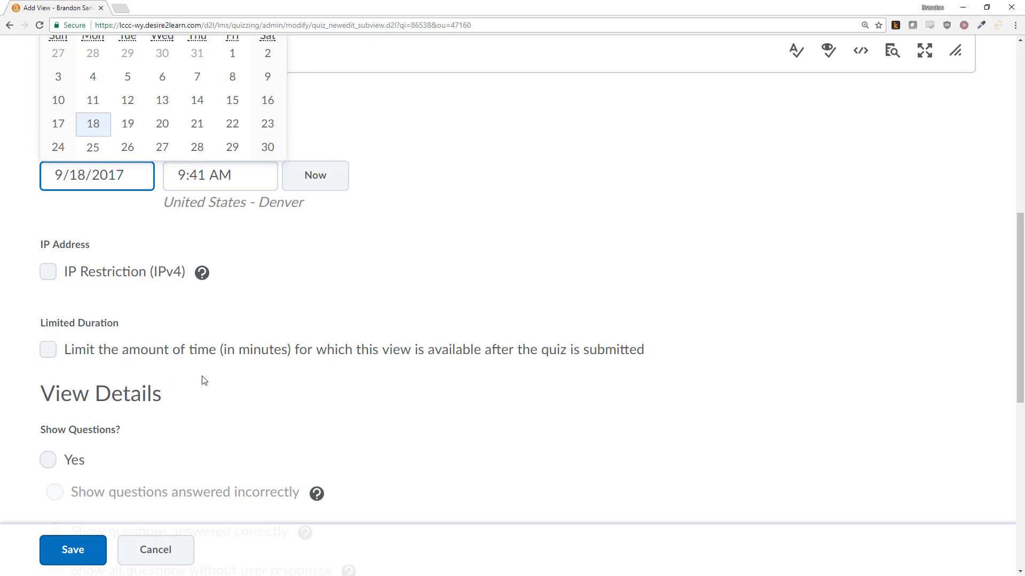
click(240, 376)
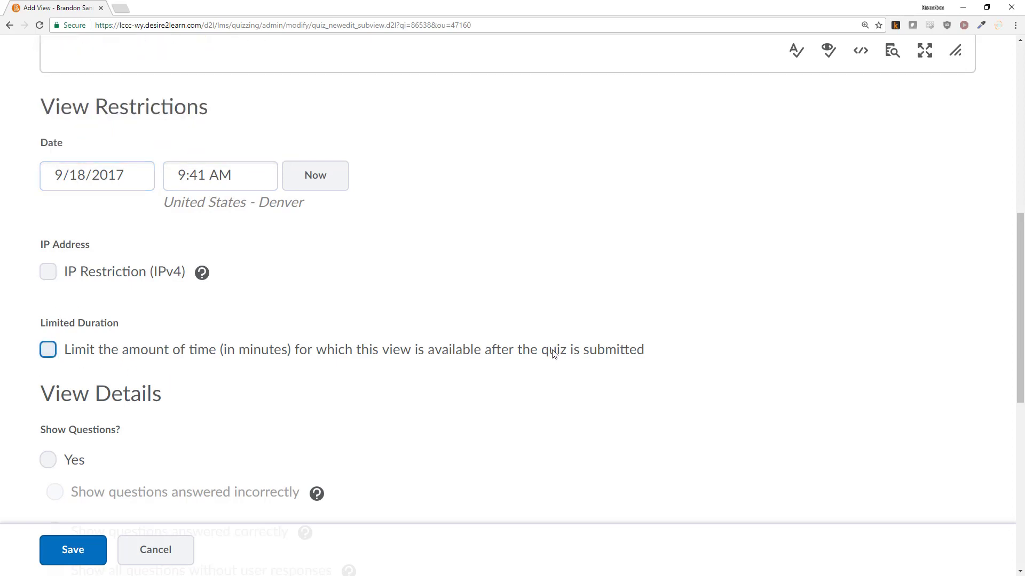
mouse_move(550, 351)
mouse_down()
mouse_move(651, 352)
mouse_move(541, 350)
mouse_up()
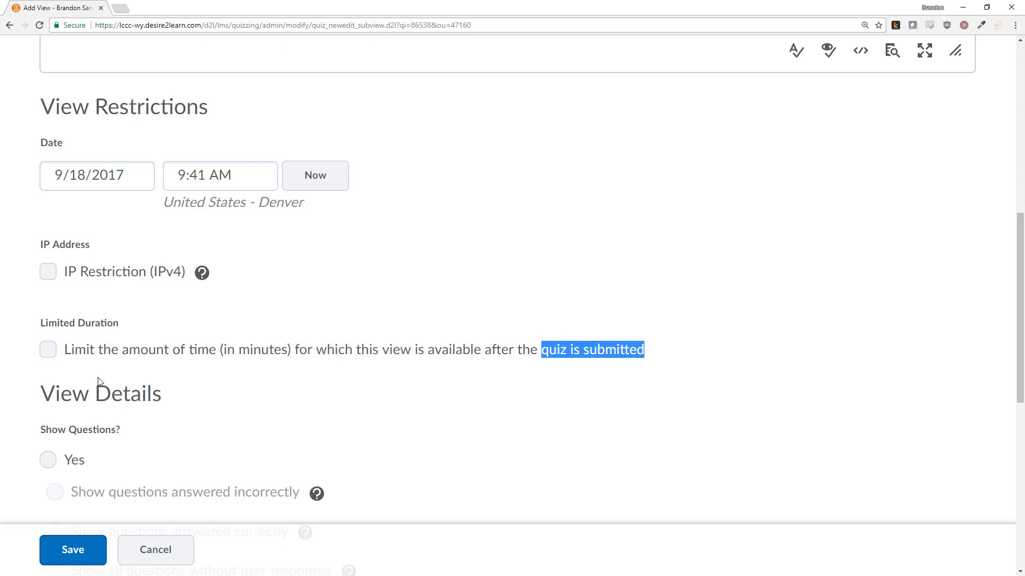
click(657, 354)
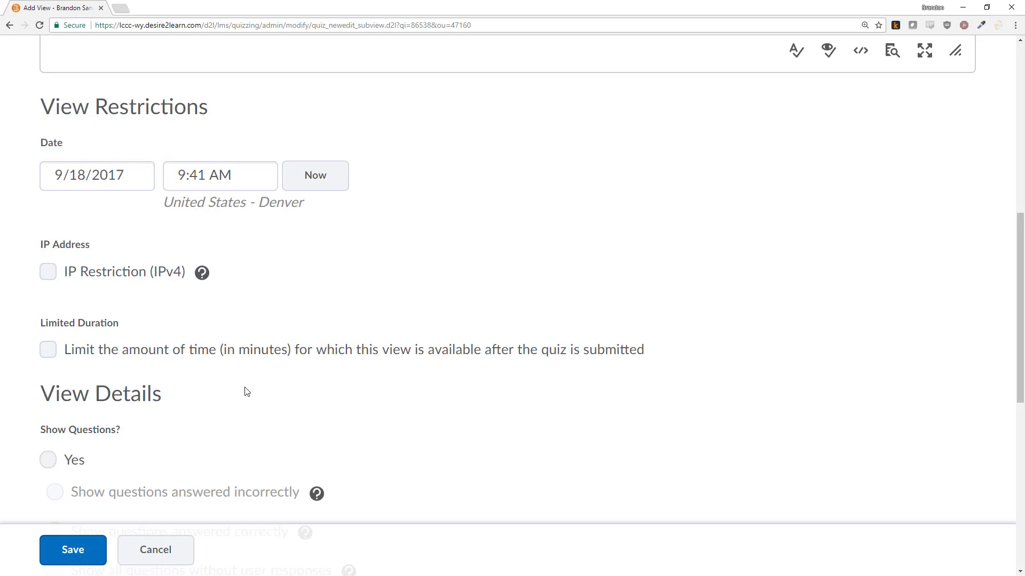
Step: Set Show Questions to Yes with all questions and user responses, keeping question and attempt scores
scroll(409, 393, down, 4)
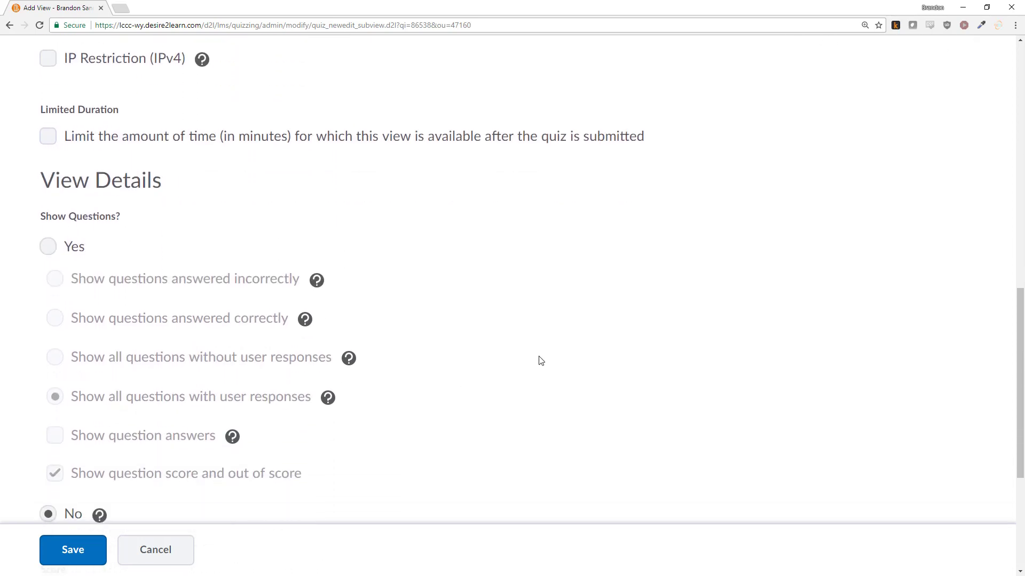
scroll(456, 327, down, 3)
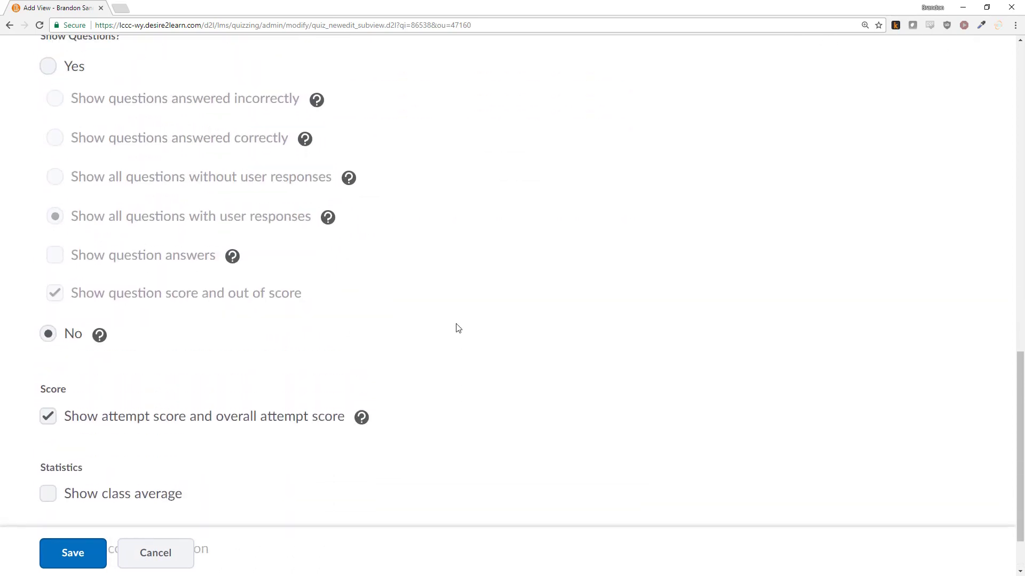
scroll(405, 327, up, 3)
scroll(197, 200, down, 3)
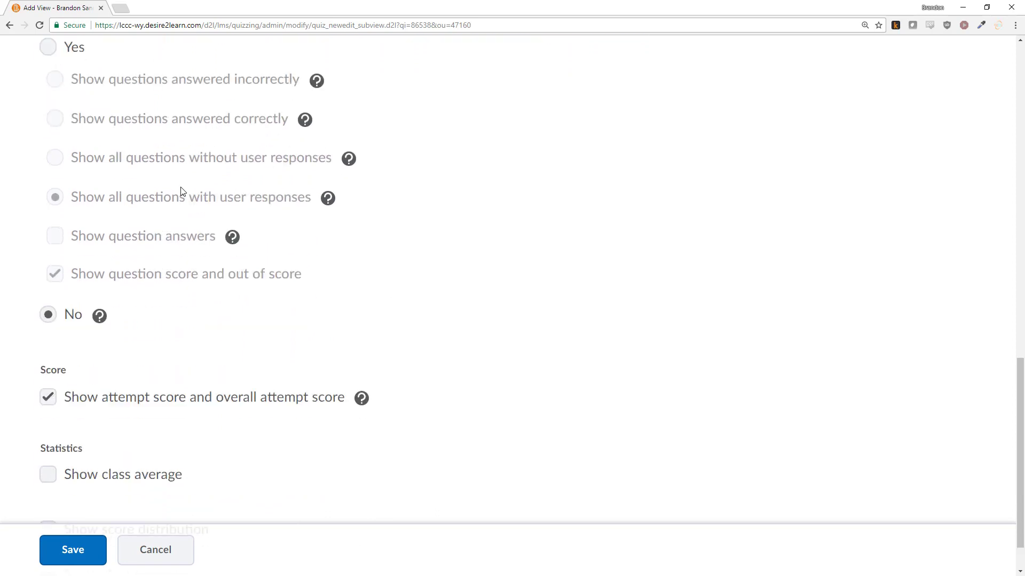
scroll(181, 191, up, 1)
click(48, 101)
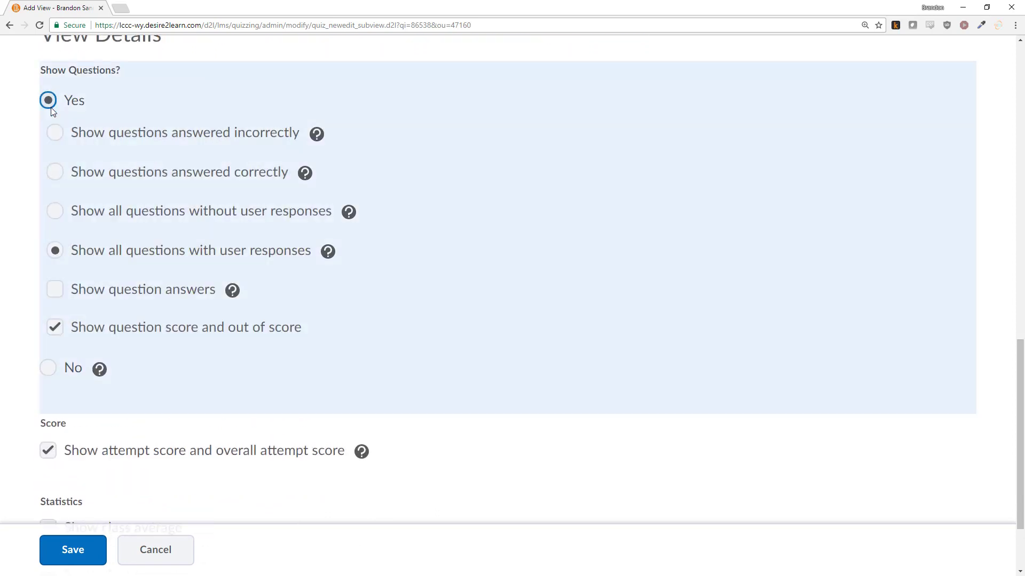
click(53, 252)
scroll(7, 415, down, 2)
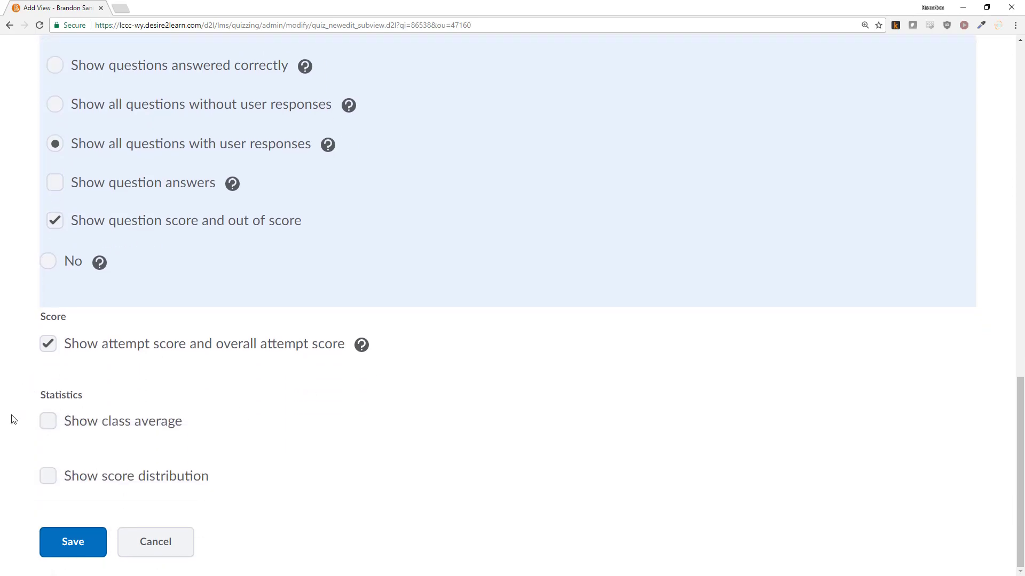
Step: Save the Feedback and Results view, then save and close the RLDB quiz
click(70, 550)
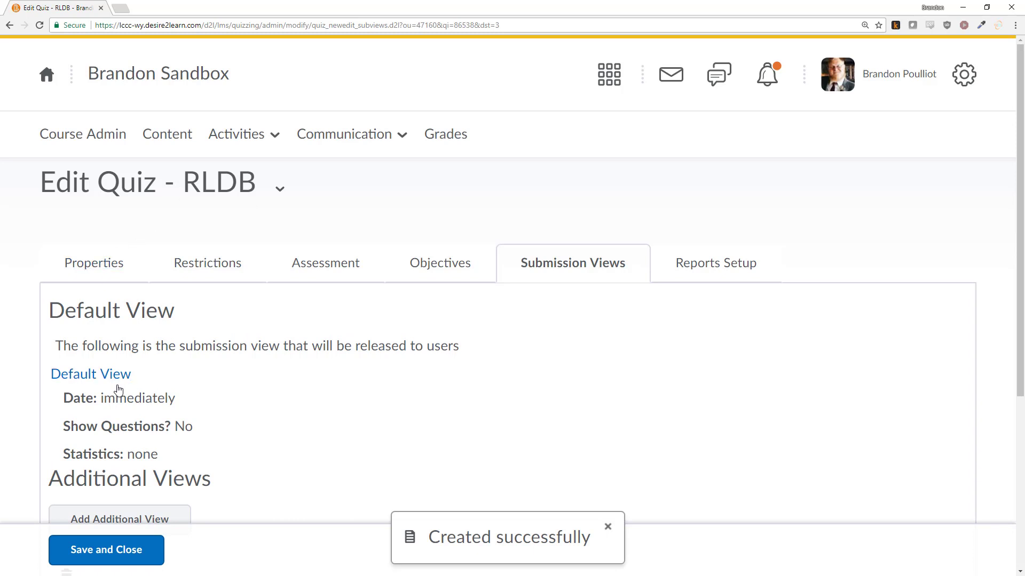
click(104, 559)
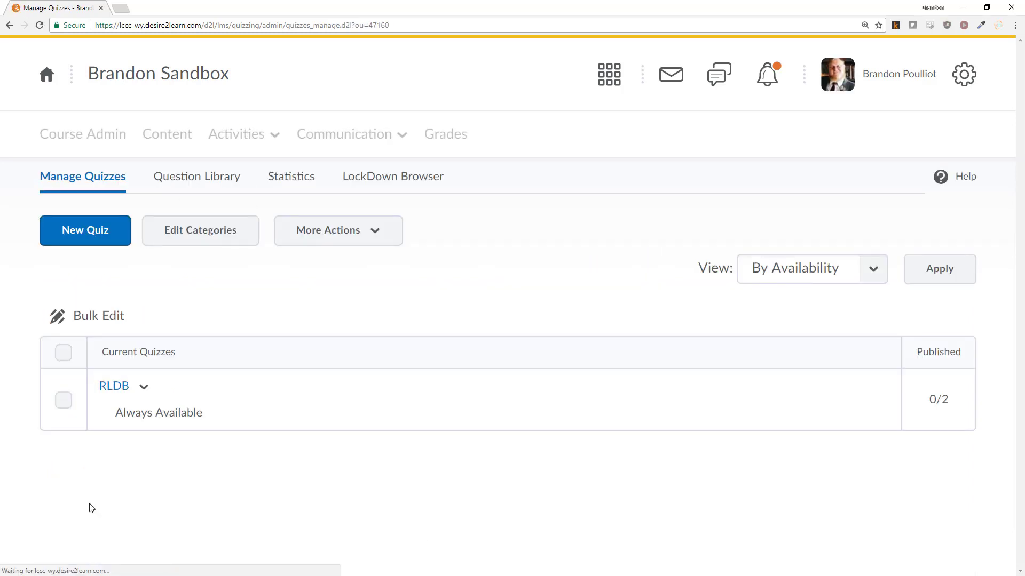
Step: Go to grading for RLDB and open the student's Attempt 2
click(150, 388)
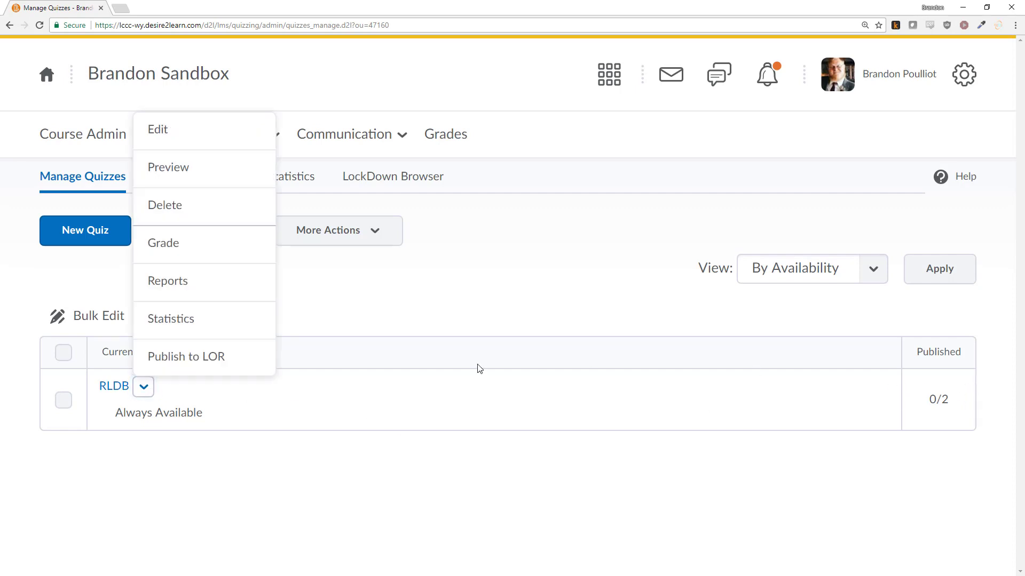
click(178, 246)
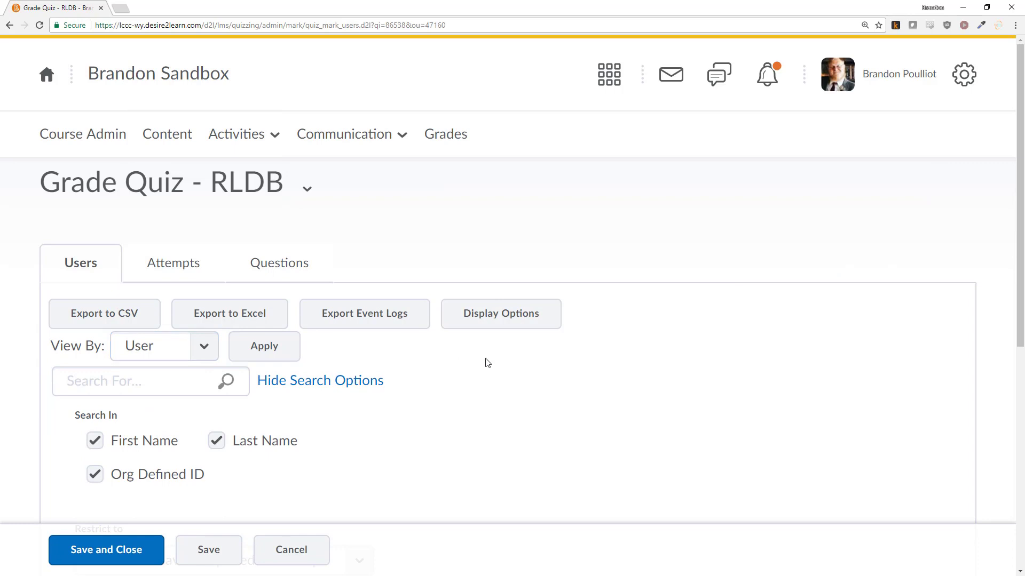
scroll(487, 363, down, 7)
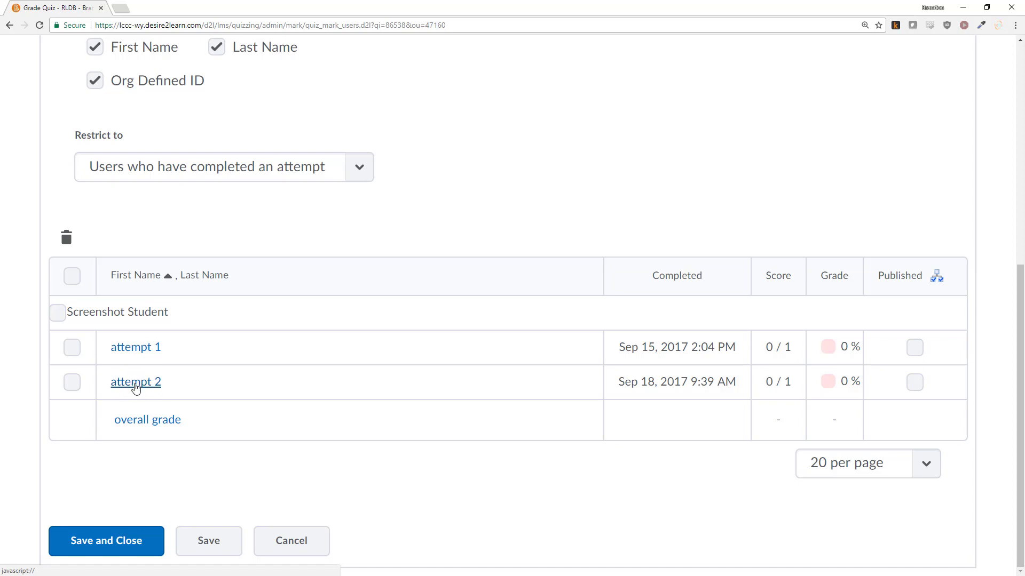
click(138, 386)
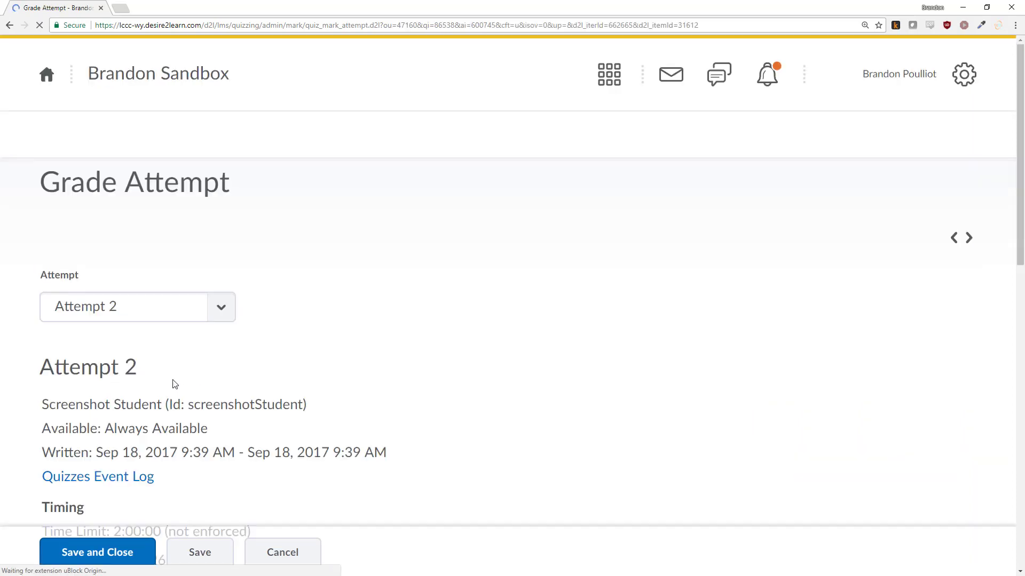
Step: Review Attempt 2's Quizzes Event Log, then close it
scroll(314, 355, down, 3)
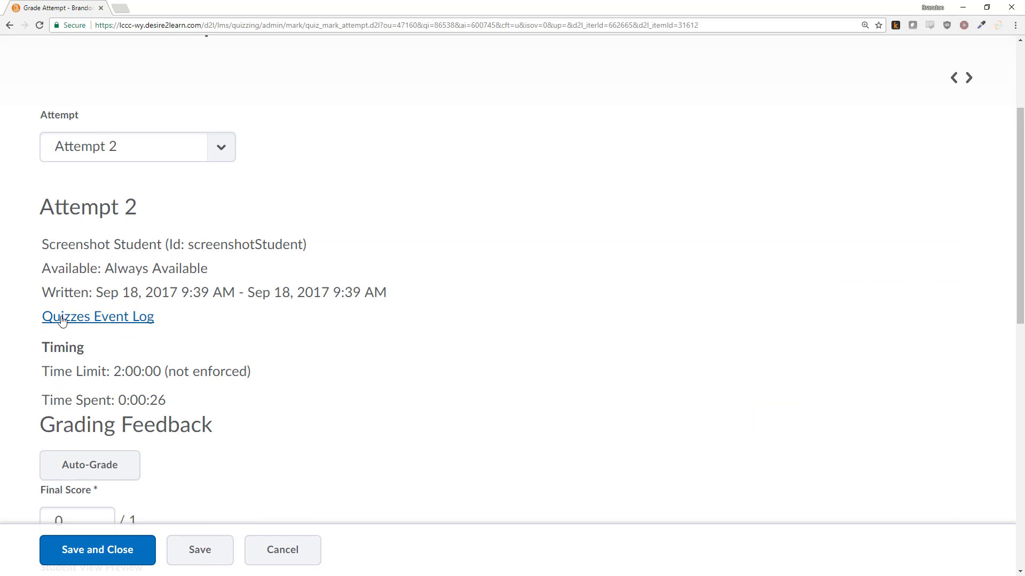
click(372, 327)
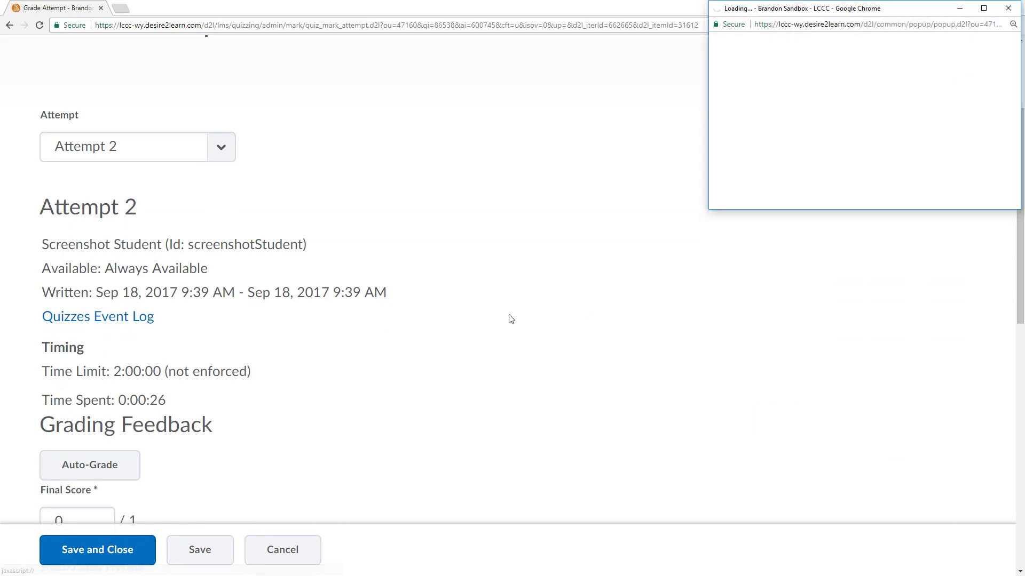
drag(930, 22, 707, 89)
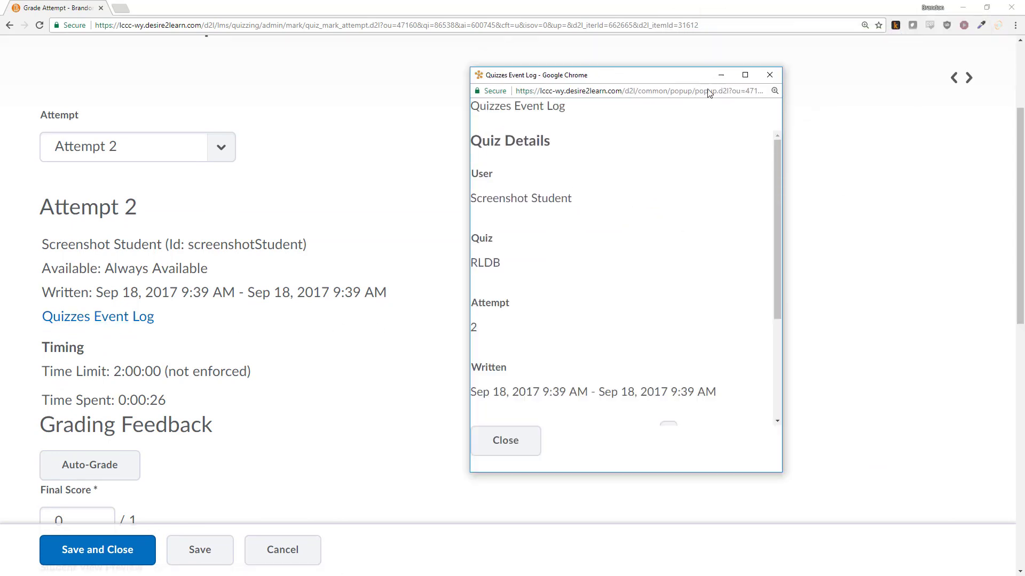
scroll(587, 217, down, 2)
scroll(588, 373, down, 1)
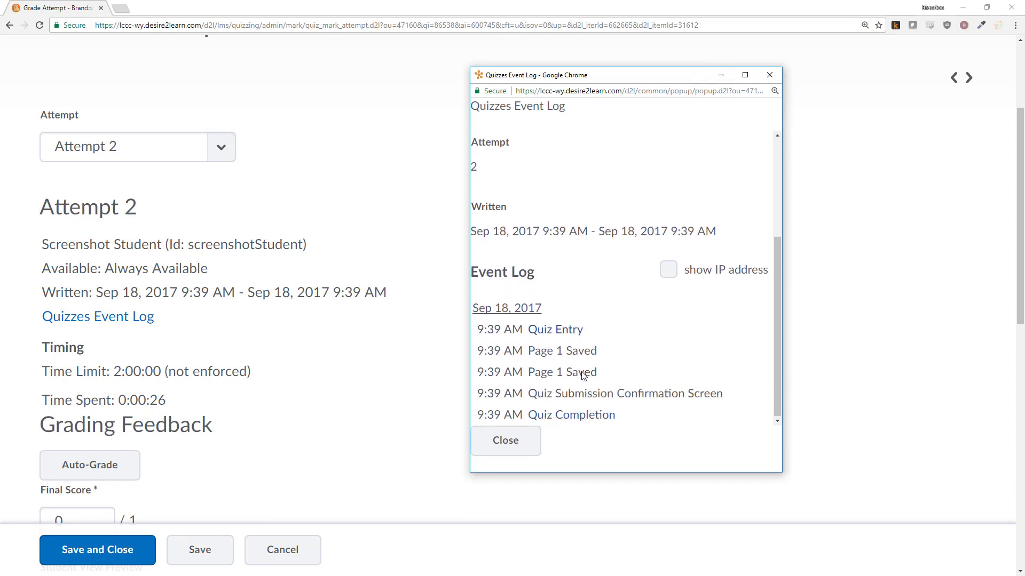
click(505, 440)
Step: Mark Attempt 2 as Graded
scroll(361, 369, down, 1)
scroll(361, 370, down, 8)
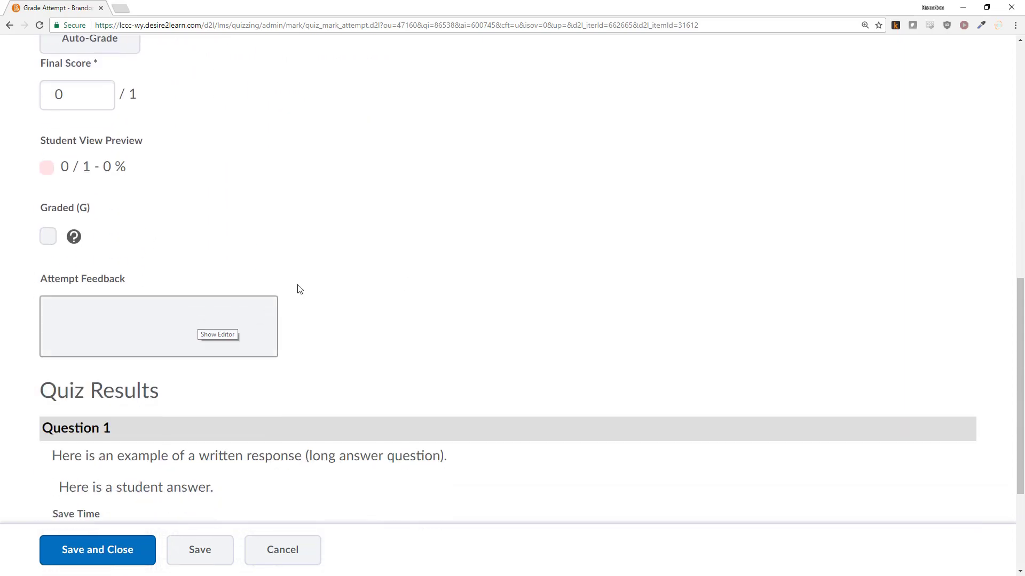
scroll(300, 272, up, 2)
scroll(301, 257, up, 5)
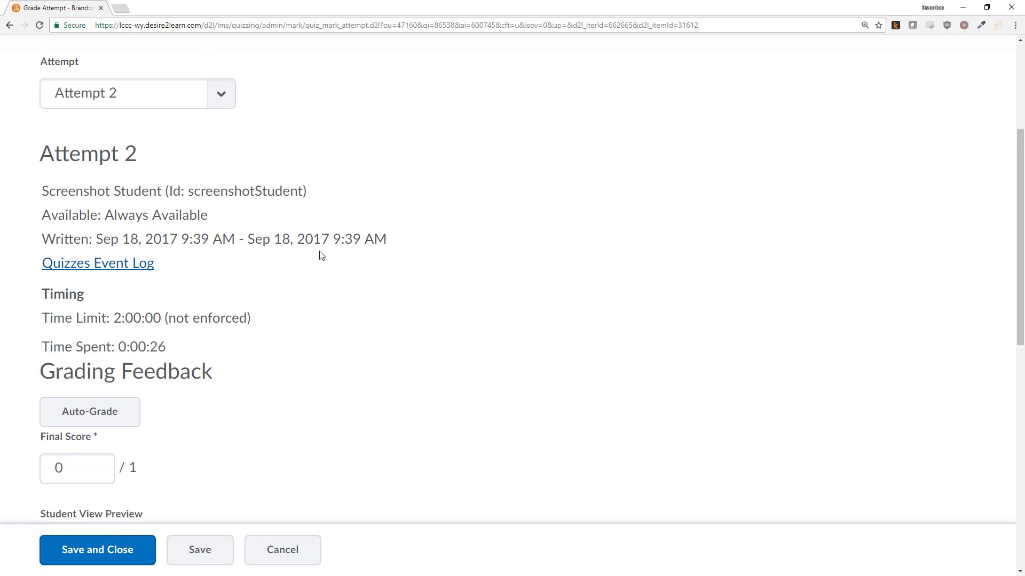
scroll(280, 389, down, 5)
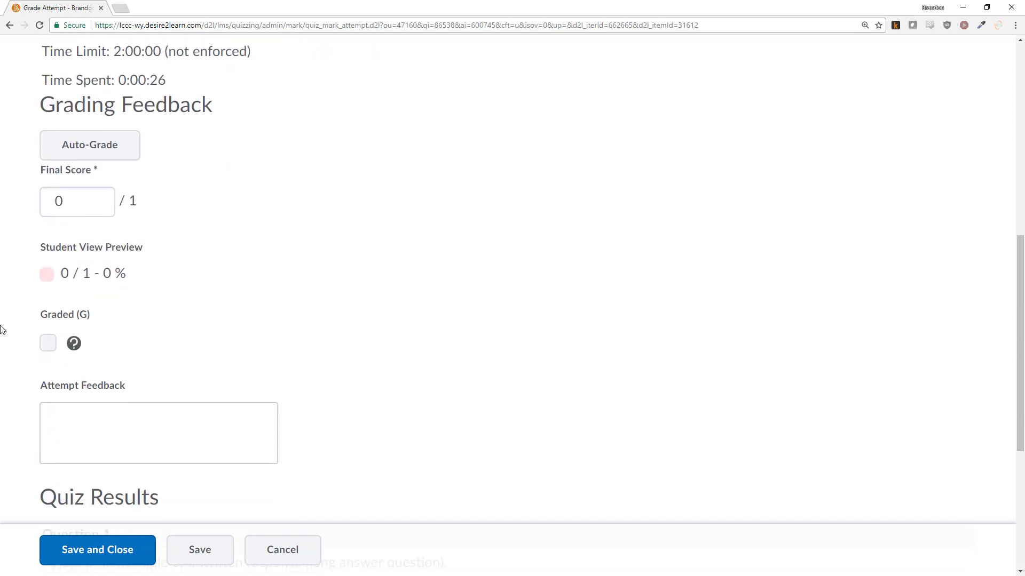
key(Tab)
key(space)
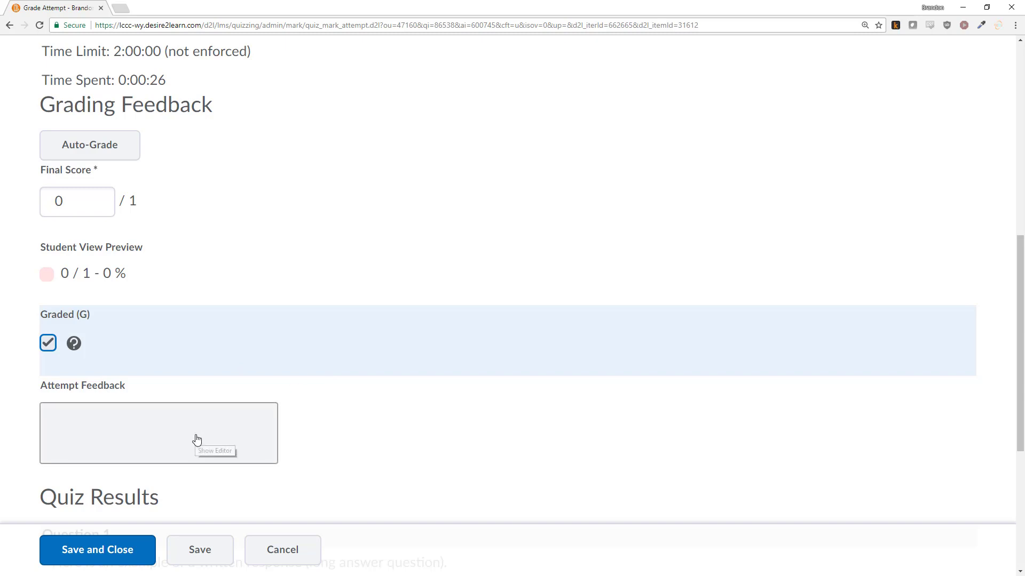
Step: Enter 'Great job' as the attempt feedback
scroll(176, 421, down, 2)
click(108, 322)
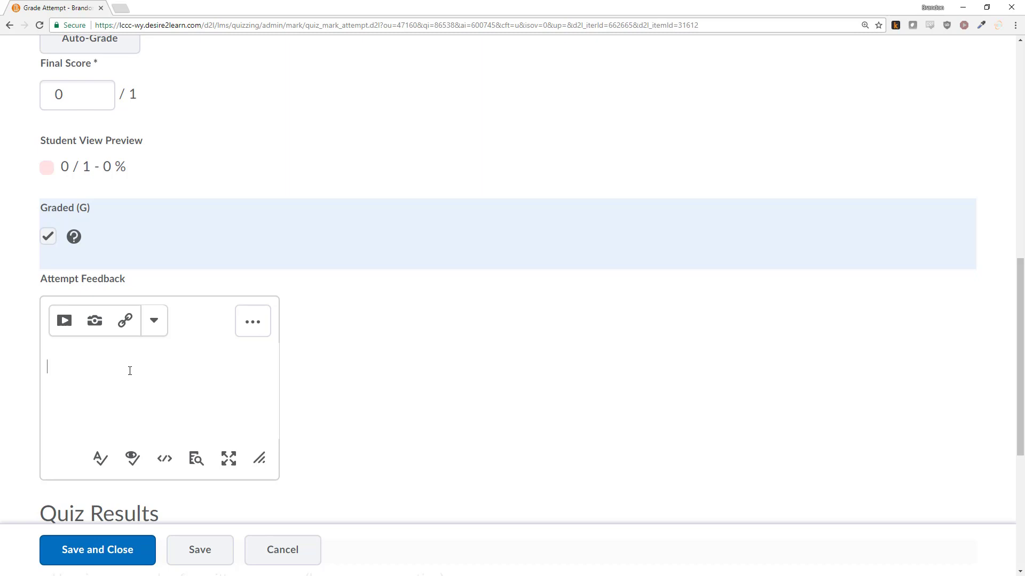
text(Great job!)
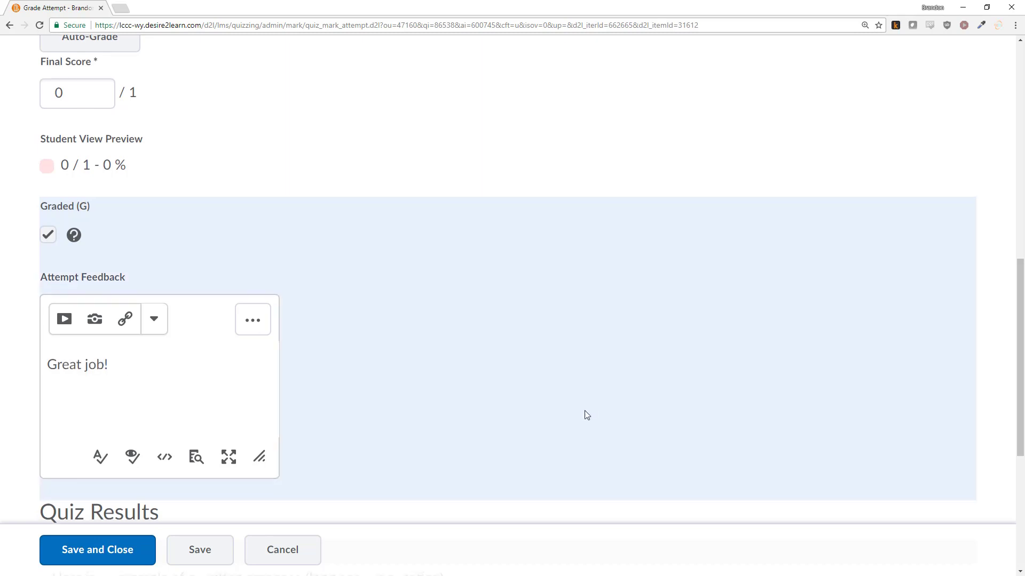
scroll(584, 414, down, 6)
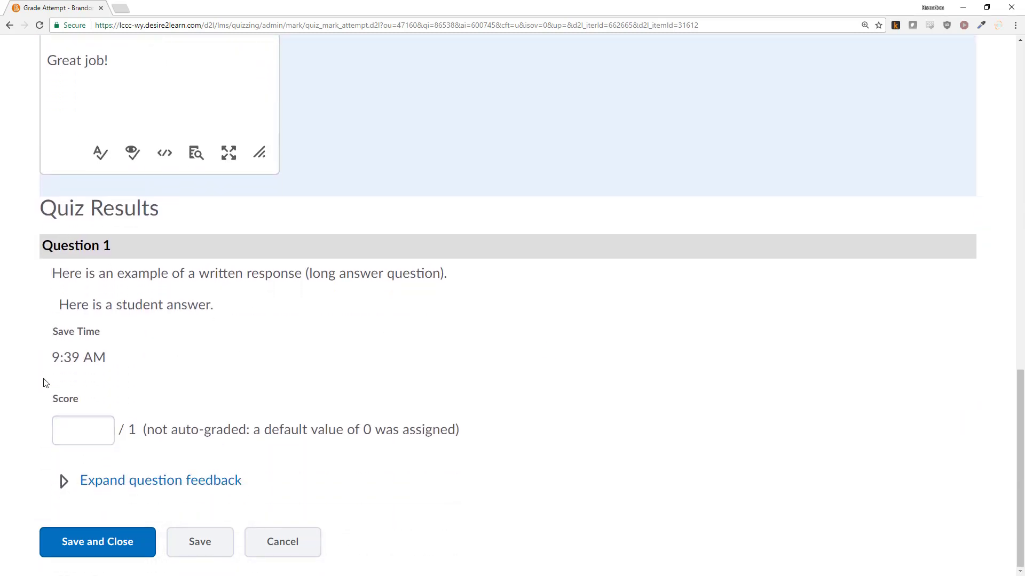
Step: Give Question 1 a score of 1 out of 1
click(56, 430)
drag(54, 276, 462, 272)
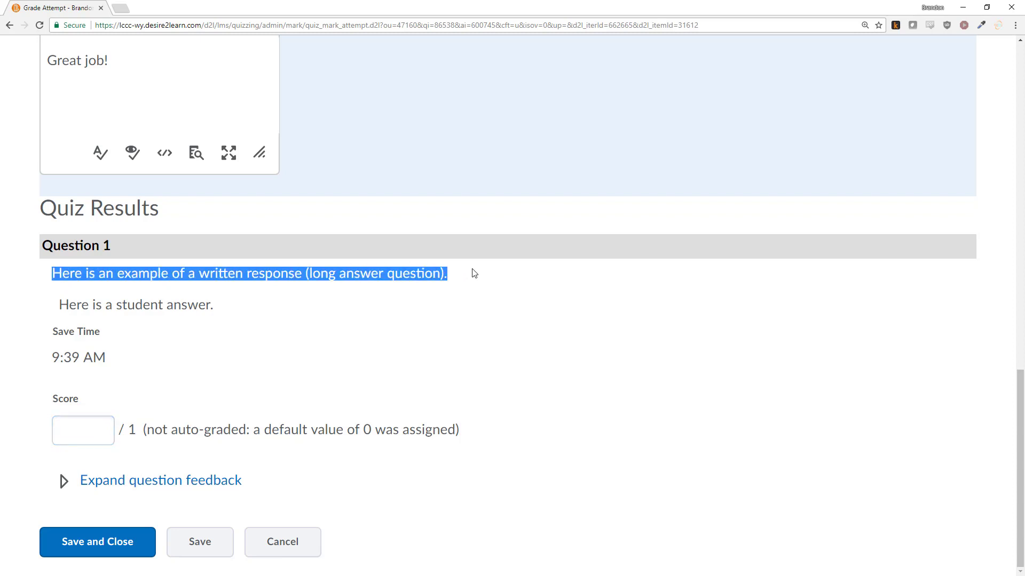
drag(60, 305, 231, 312)
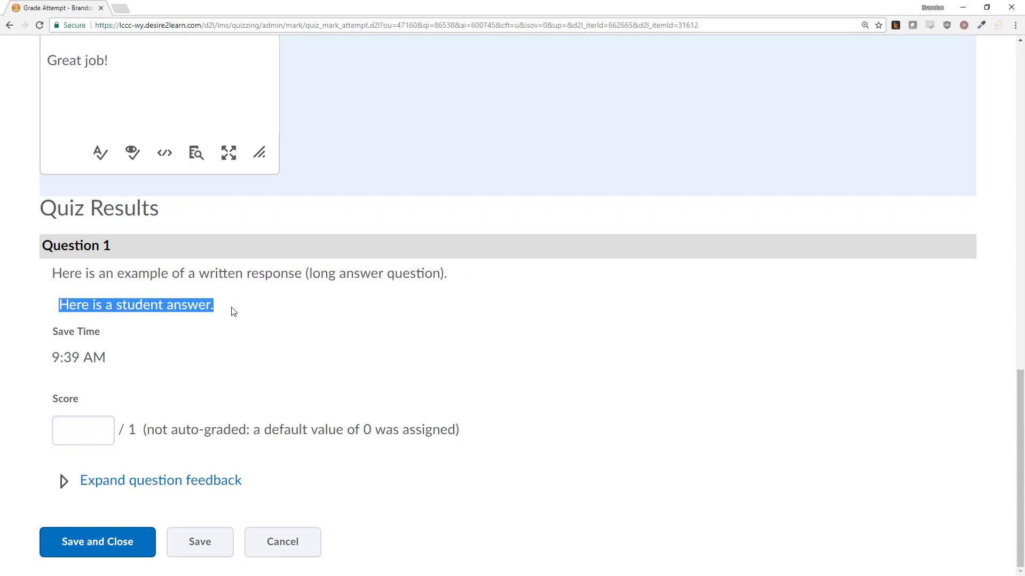
click(167, 304)
triple_click(76, 361)
click(103, 359)
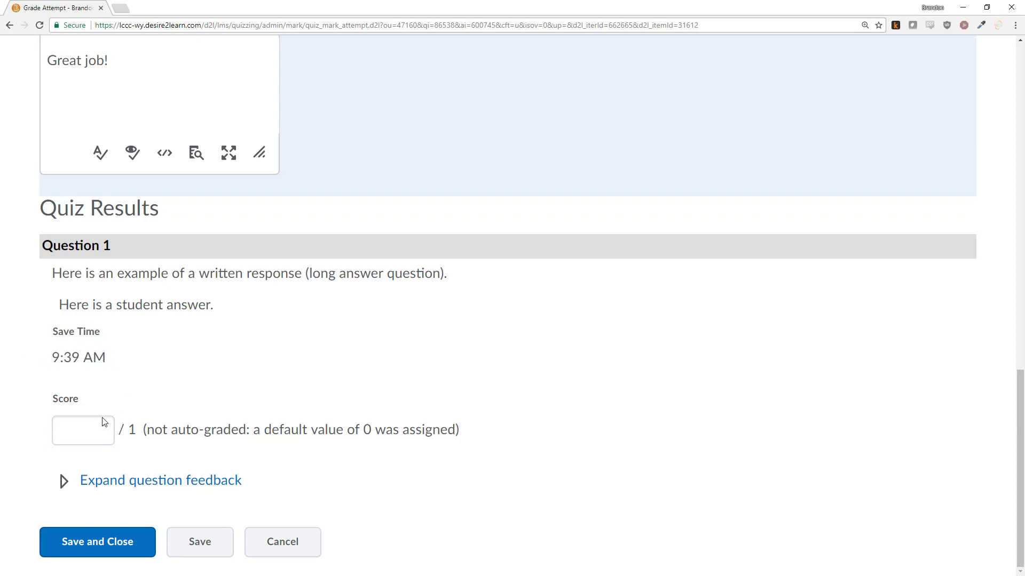
click(92, 425)
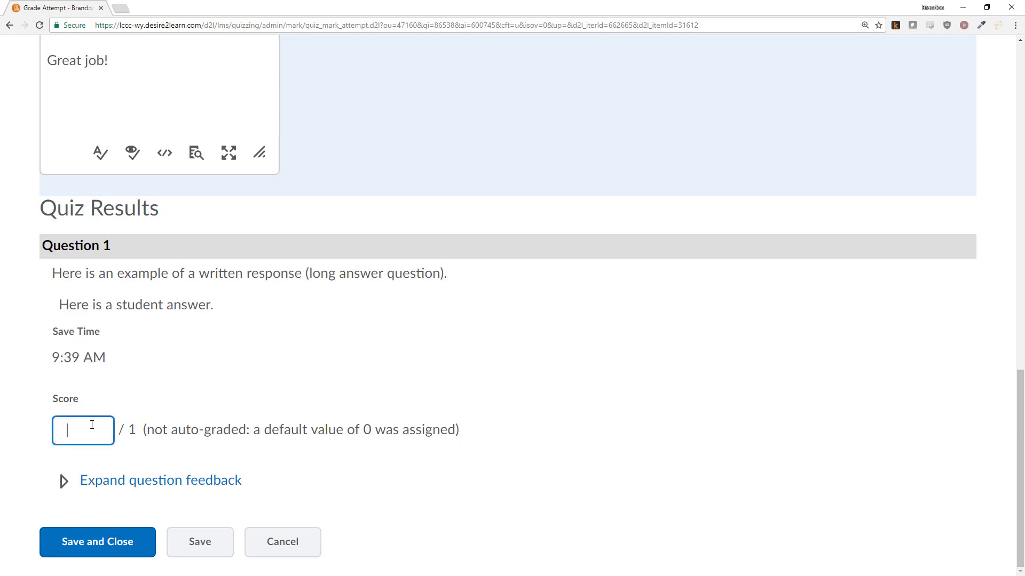
Step: Add the Question 1 feedback 'This is the question feedback area'
click(63, 482)
scroll(75, 447, down, 2)
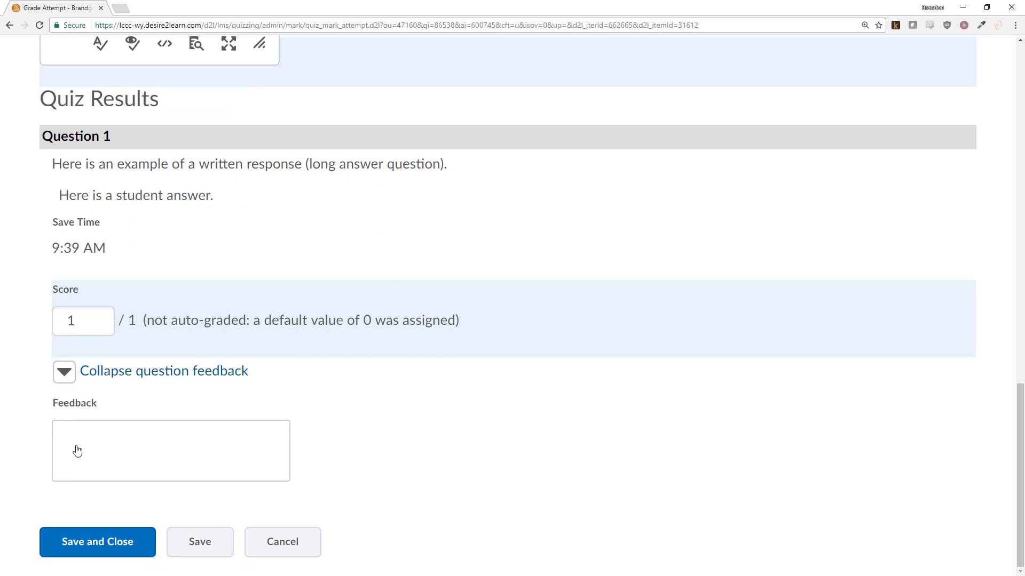
click(107, 472)
scroll(371, 305, down, 2)
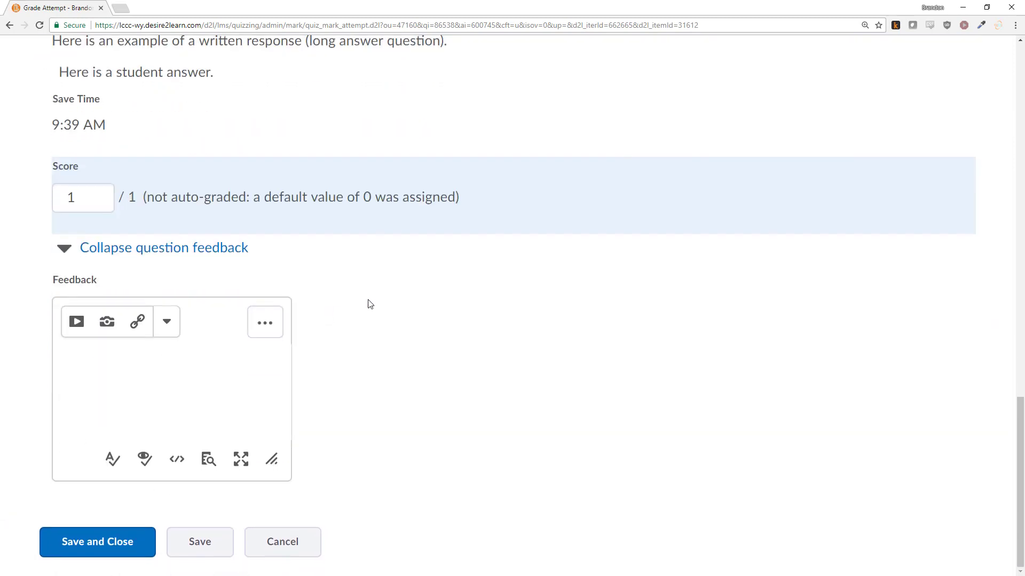
text(This is the question feedback area.)
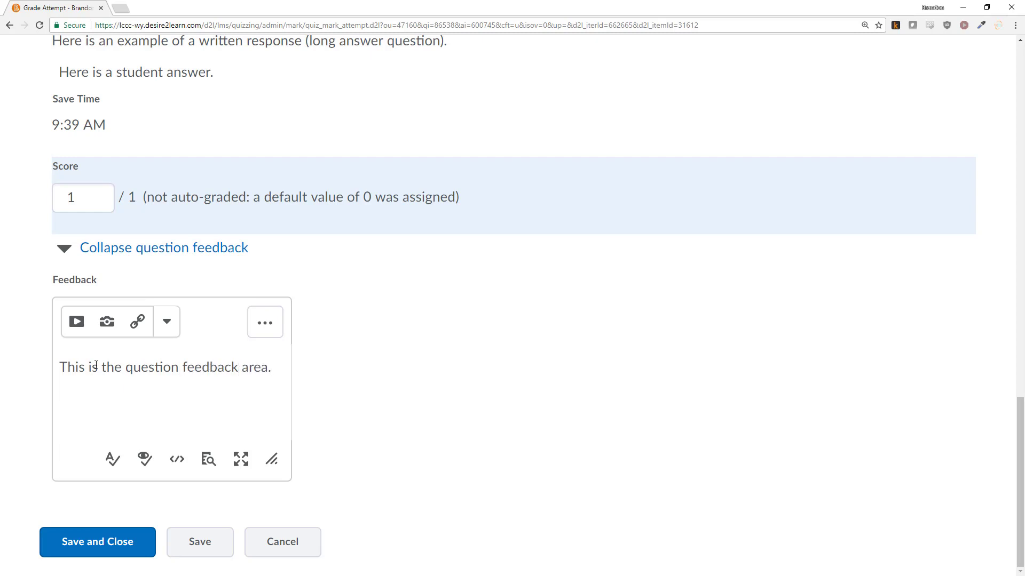
scroll(203, 235, up, 2)
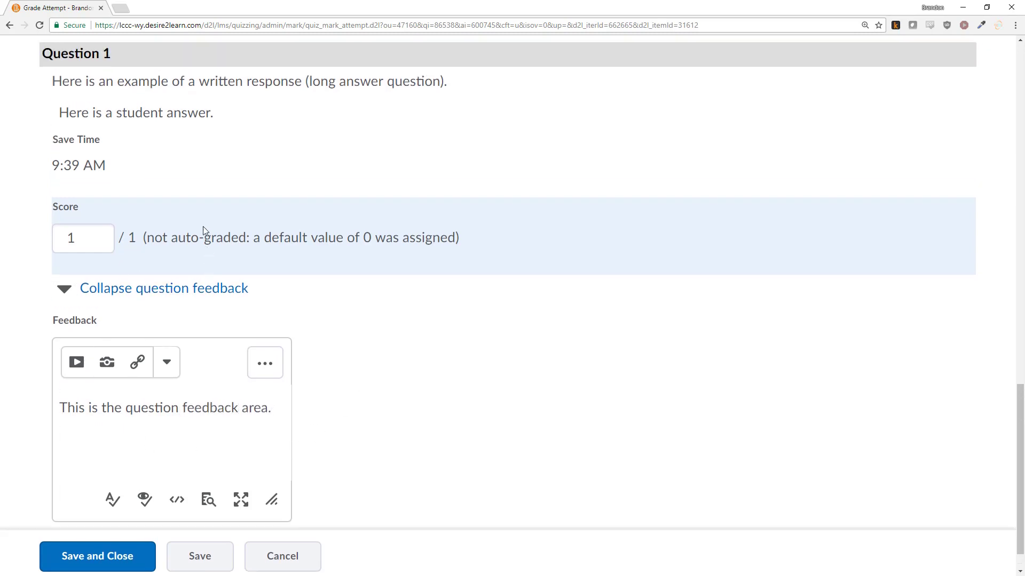
mouse_move(51, 148)
mouse_down()
mouse_move(448, 147)
mouse_move(45, 147)
mouse_up()
click(479, 151)
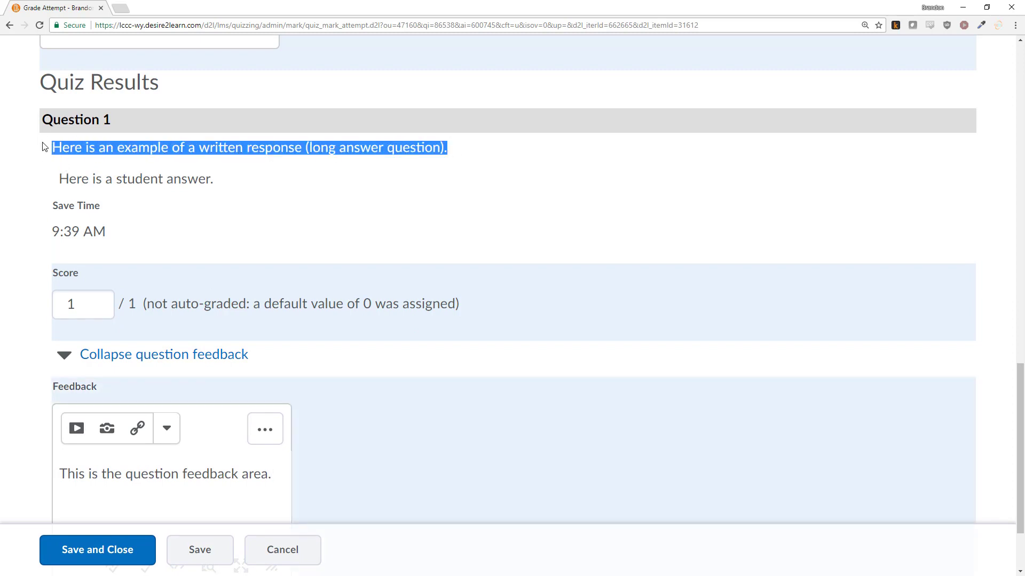
scroll(204, 228, down, 1)
click(160, 127)
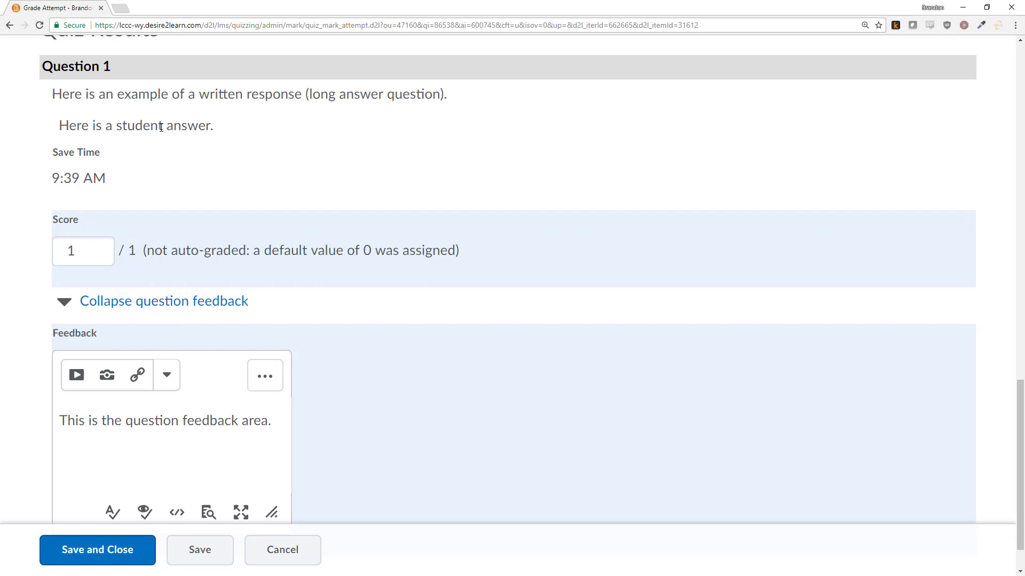
scroll(419, 204, down, 1)
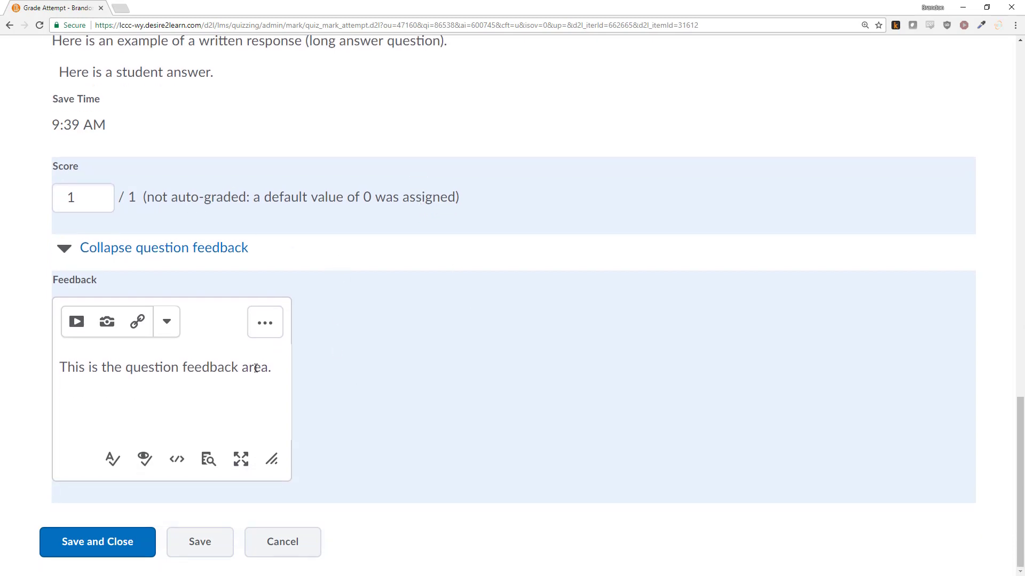
Step: Replace the attempt feedback with 'This the overall attempt feedback' and save the grading
scroll(63, 352, up, 10)
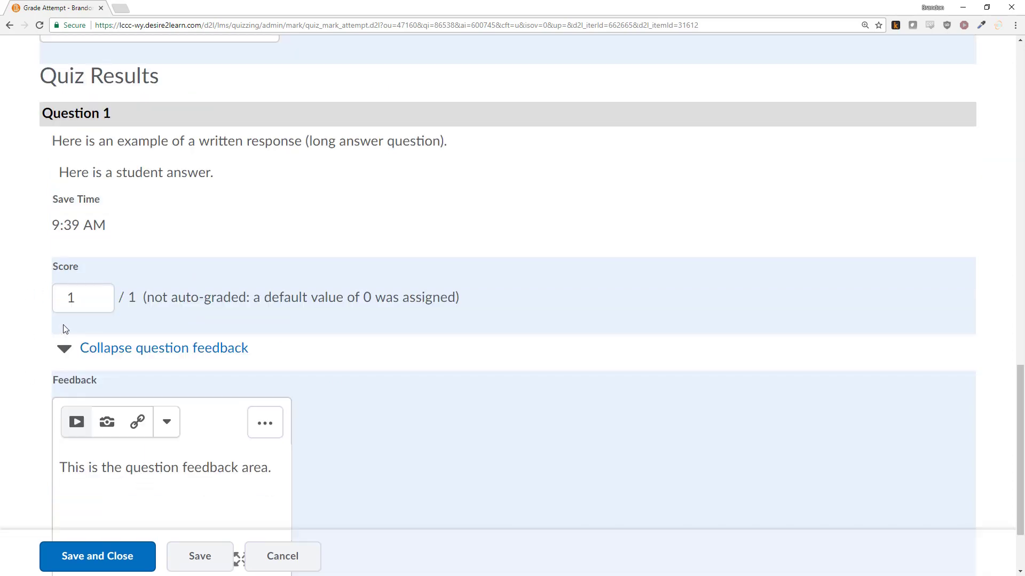
drag(151, 354, 16, 357)
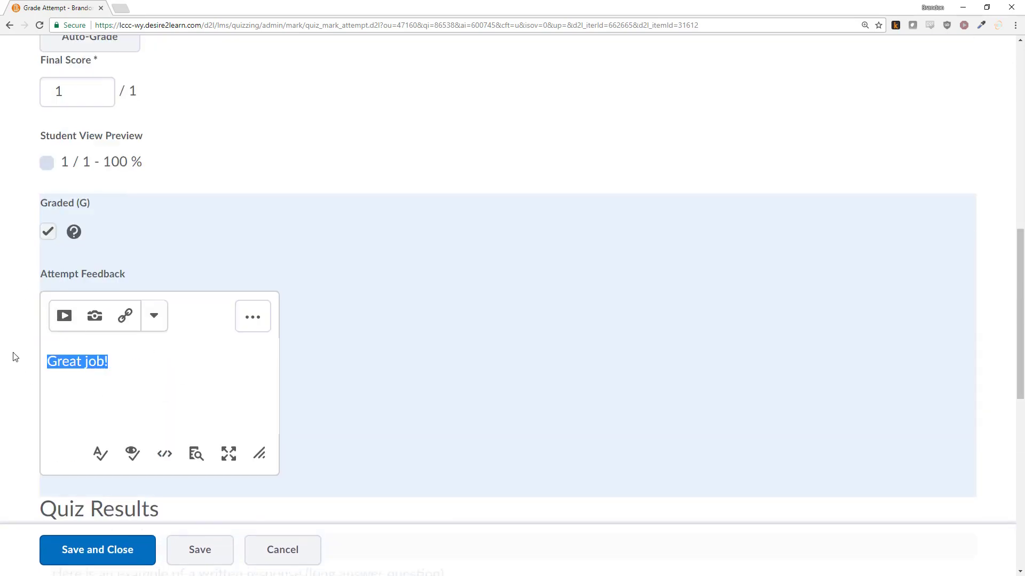
text(This the o)
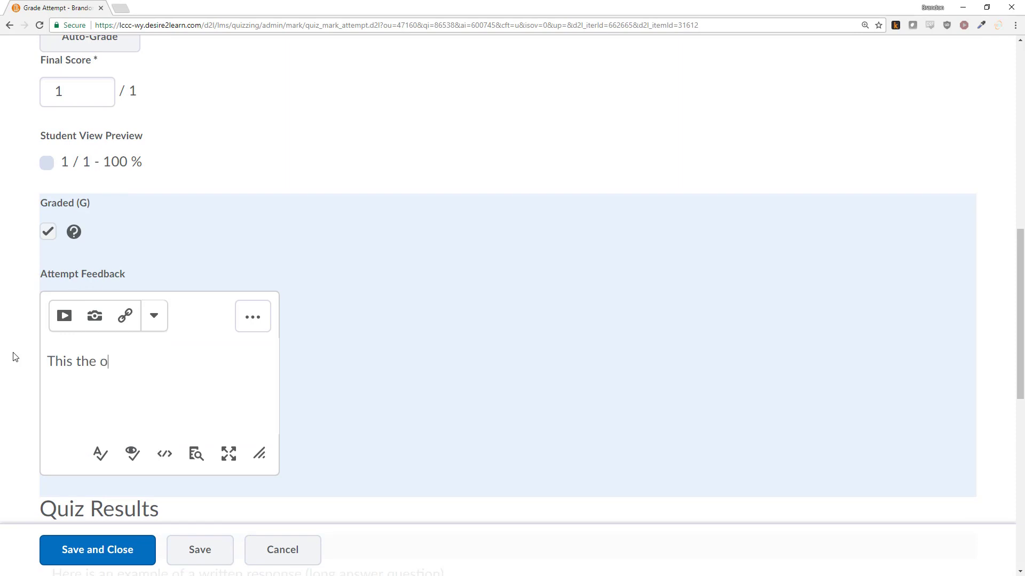
text(verall attempt f)
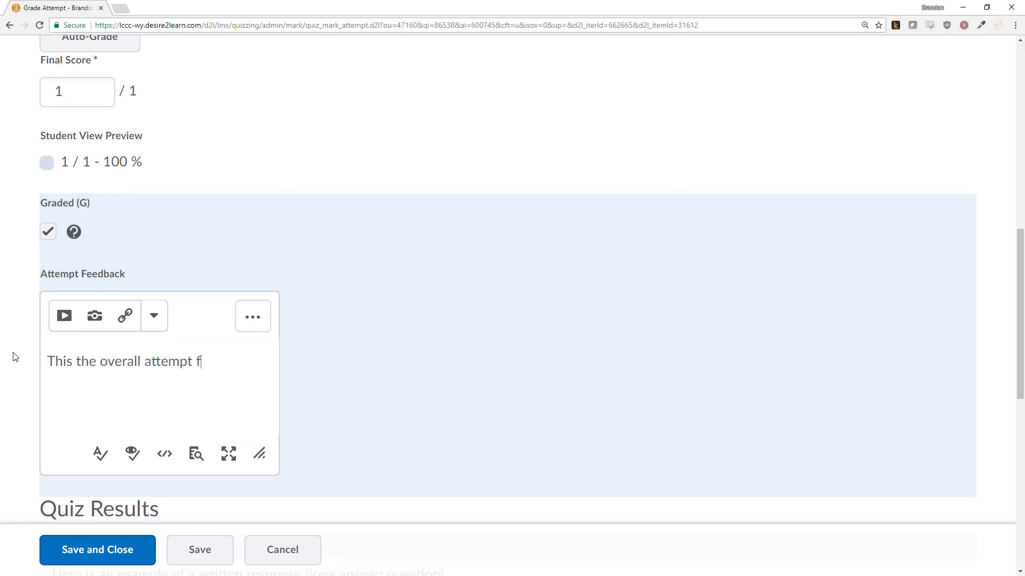
text(eedback.)
scroll(560, 290, down, 10)
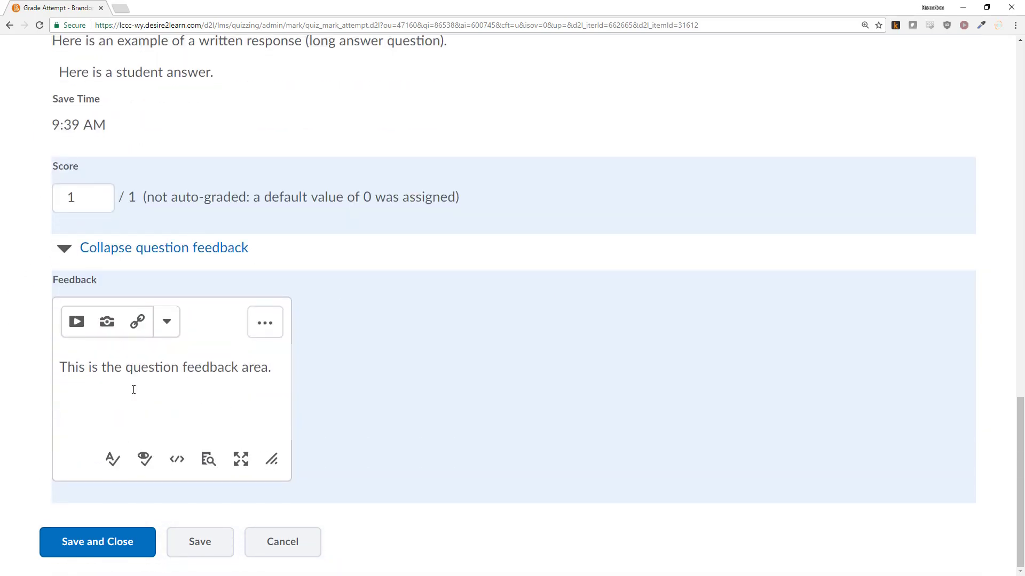
click(91, 550)
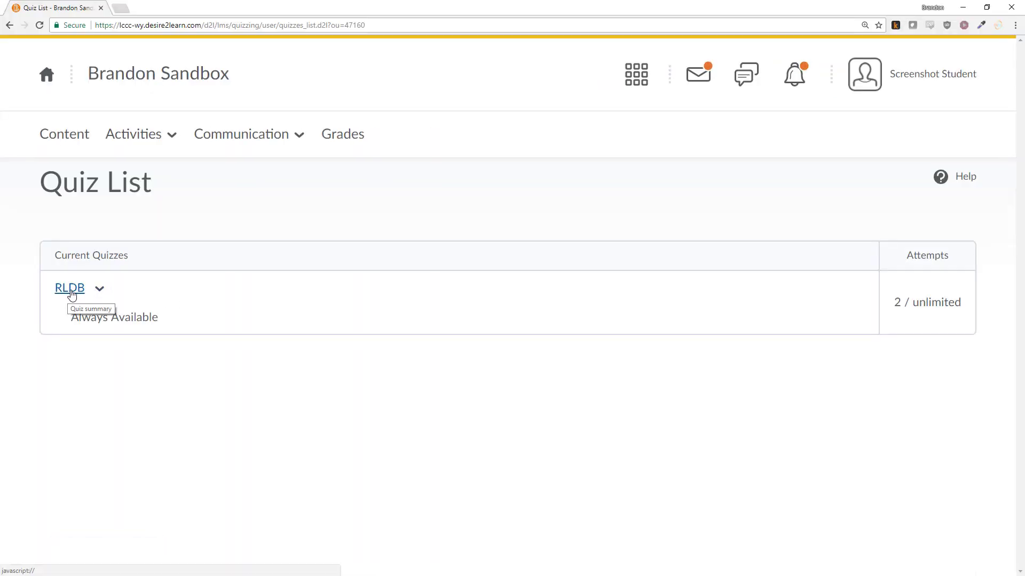
Step: From the student's Quiz List, open RLDB's Submissions, showing Attempt 2 at 1 / 1 - 100 %
click(101, 290)
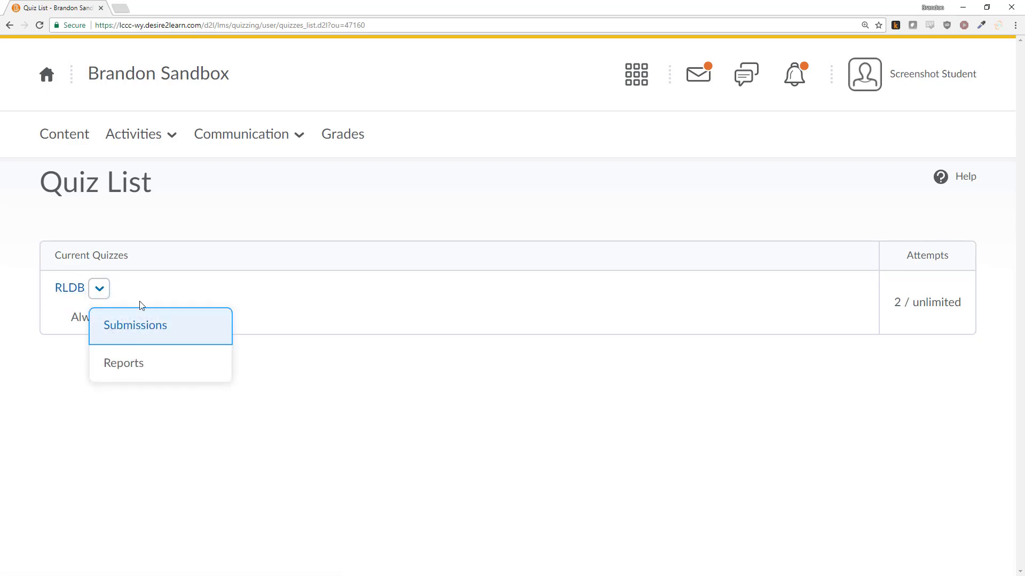
click(100, 291)
click(99, 293)
click(176, 330)
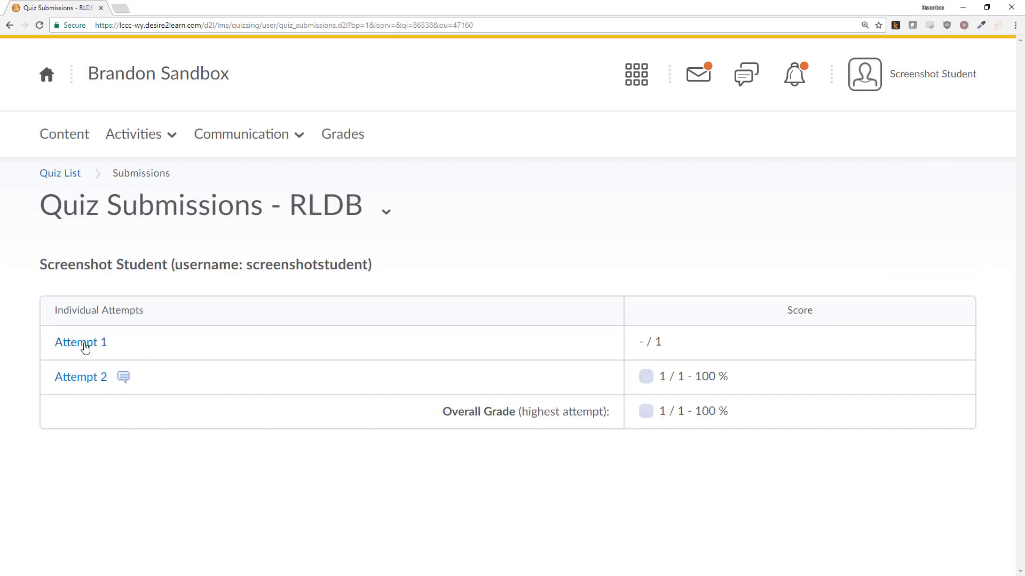
Step: Open Attempt 2's results and reveal the feedback under Question 1
mouse_move(122, 379)
click(85, 381)
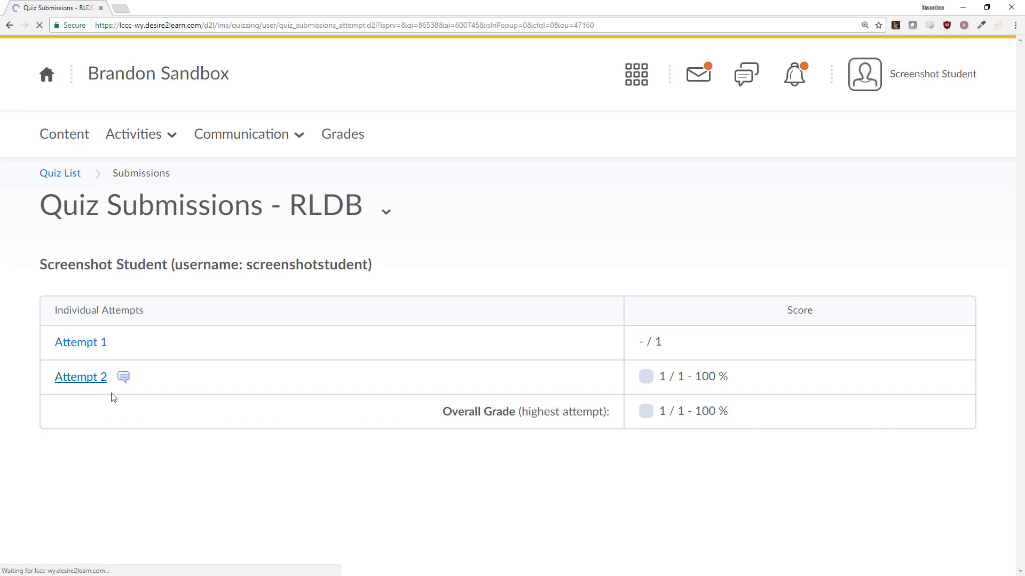
scroll(301, 348, down, 2)
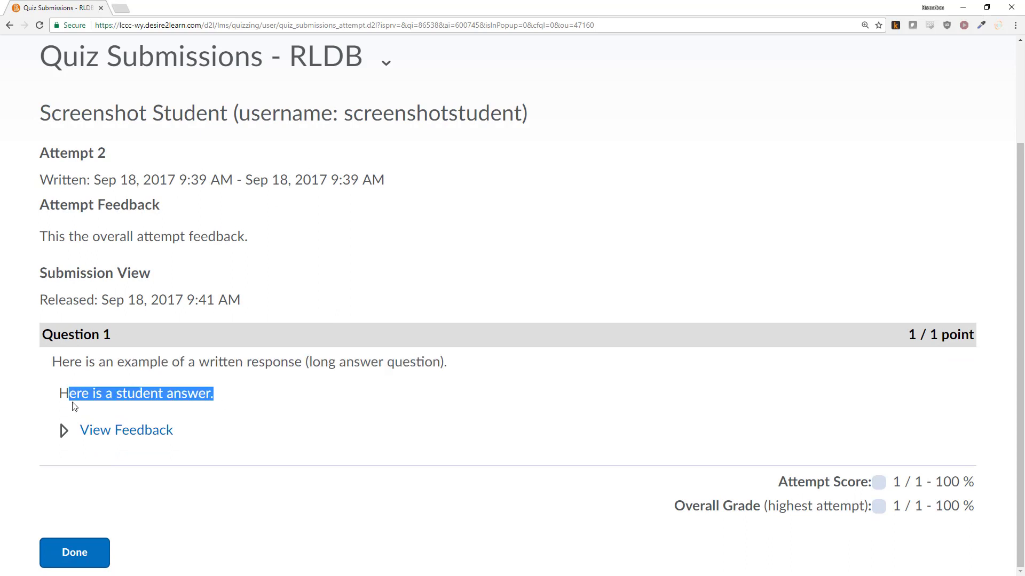
click(65, 406)
click(93, 440)
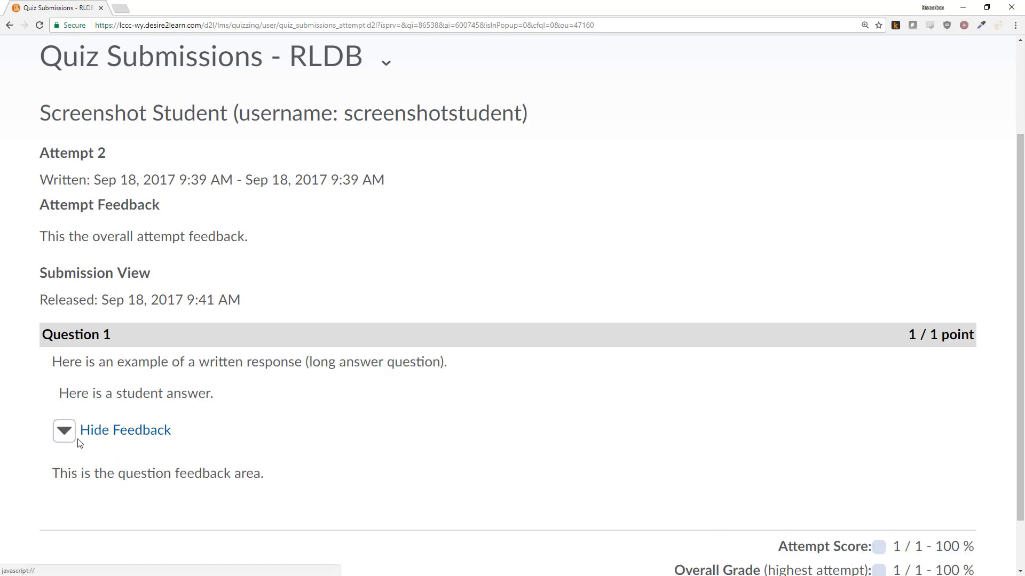
Step: Highlight the question feedback 'This is the question feedback area.' and the overall attempt feedback
drag(270, 476, 50, 473)
drag(248, 236, 41, 206)
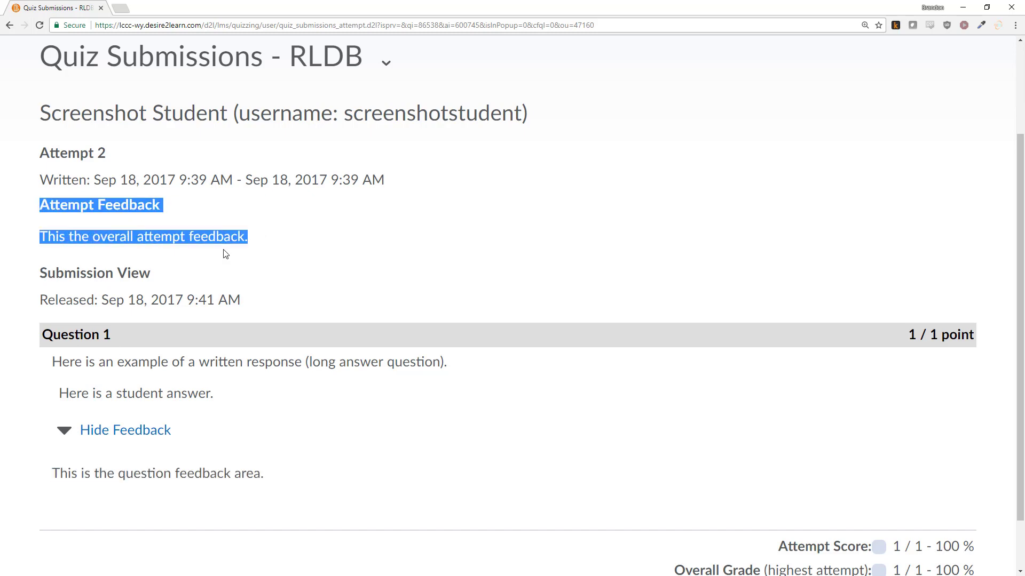
scroll(549, 264, down, 2)
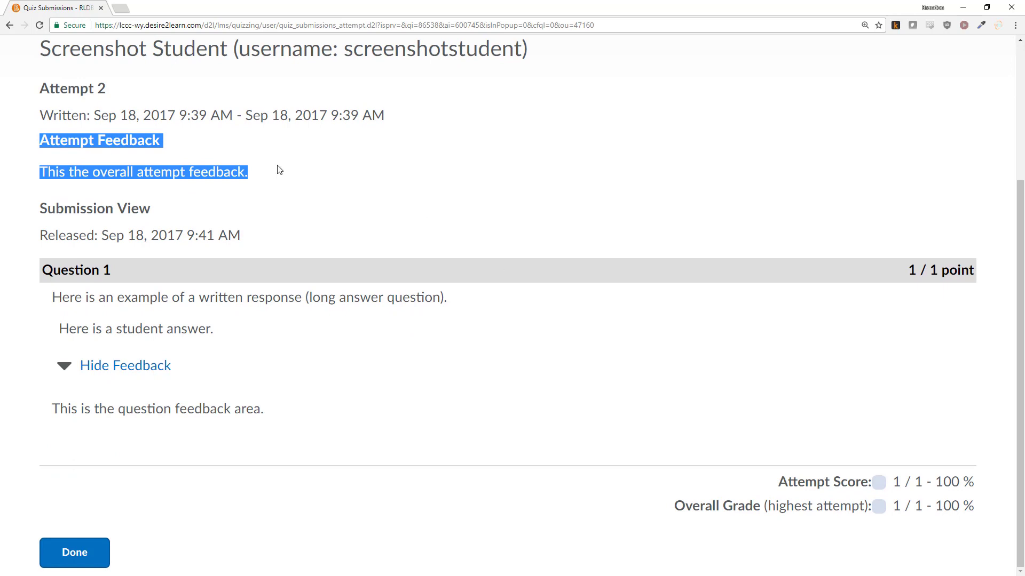
click(79, 151)
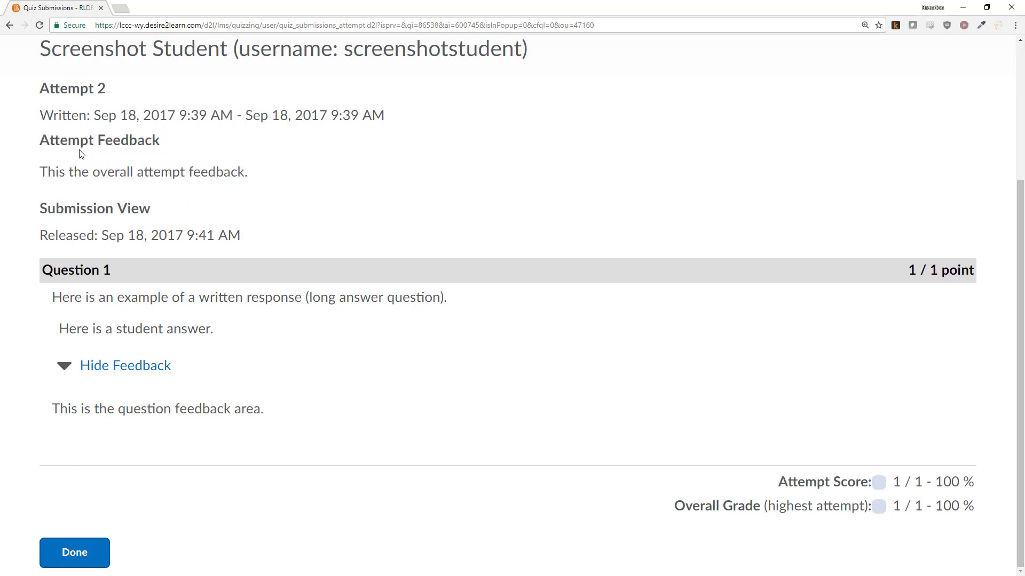